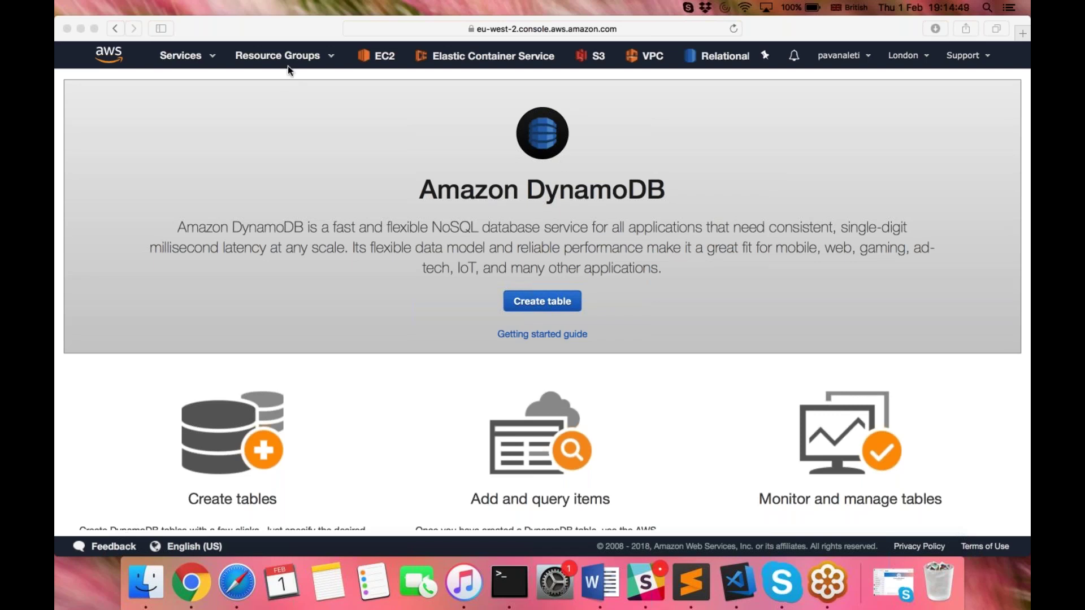
Find the DynamoDB service by searching for "dynamod" and start creating a new table
left_click(214, 61)
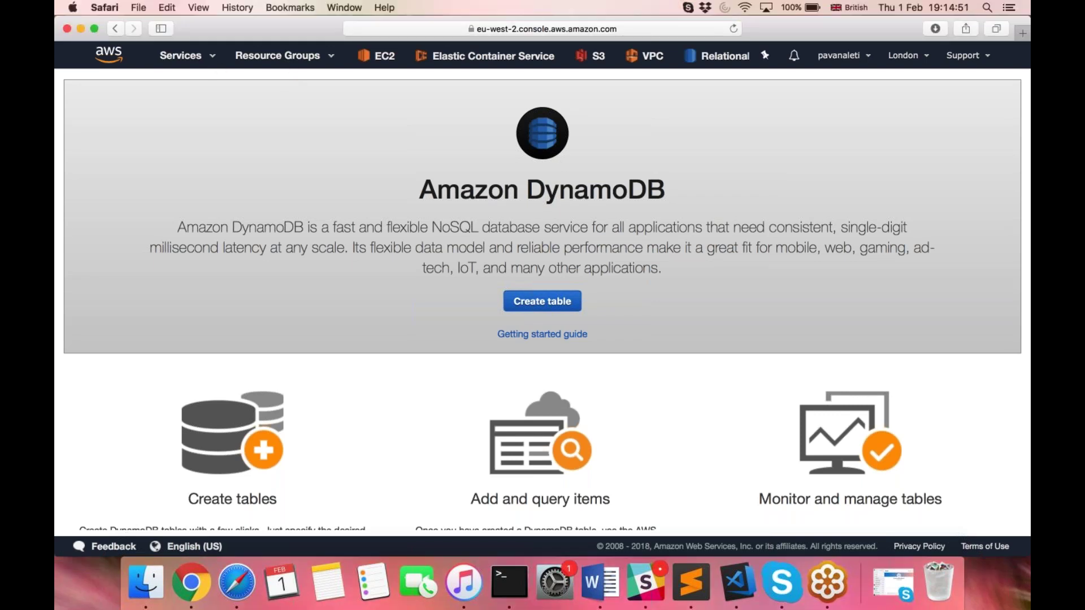
type("dynamod")
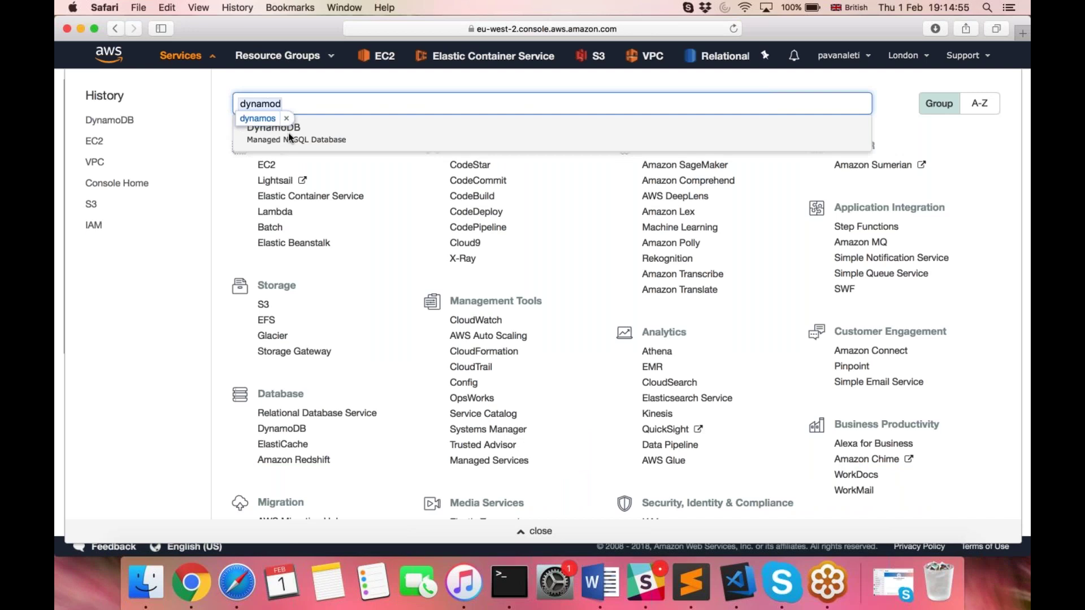
key("Return")
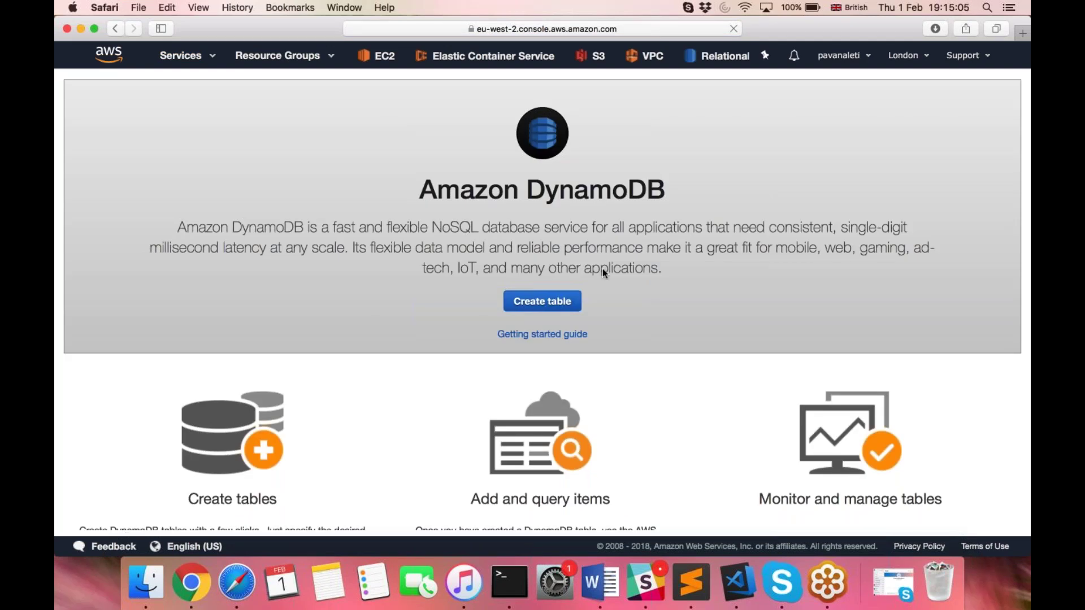
left_click(540, 301)
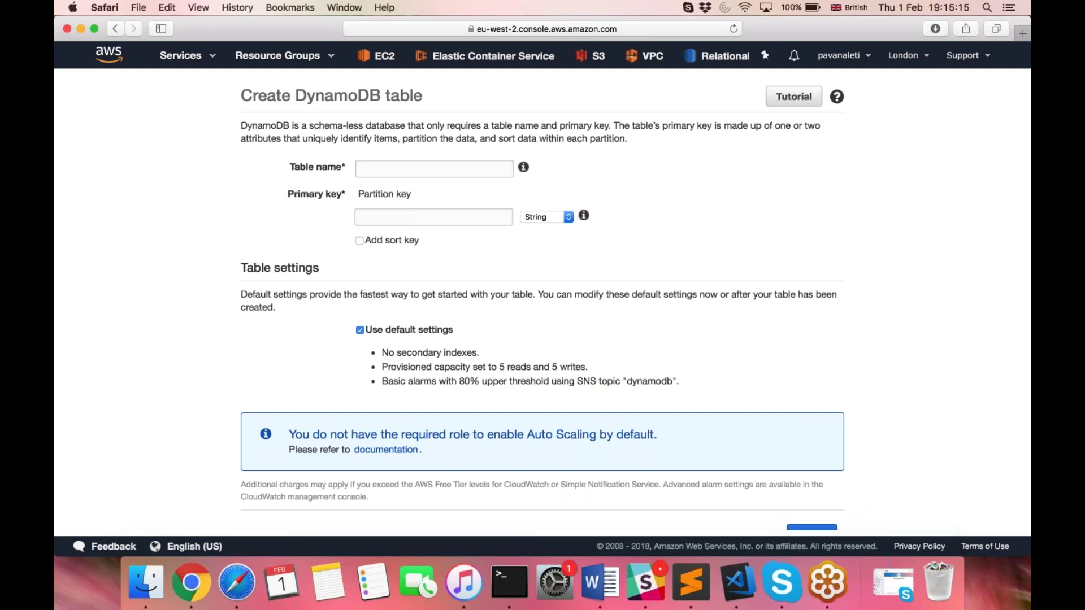
Name the new DynamoDB table Tution
left_click(392, 172)
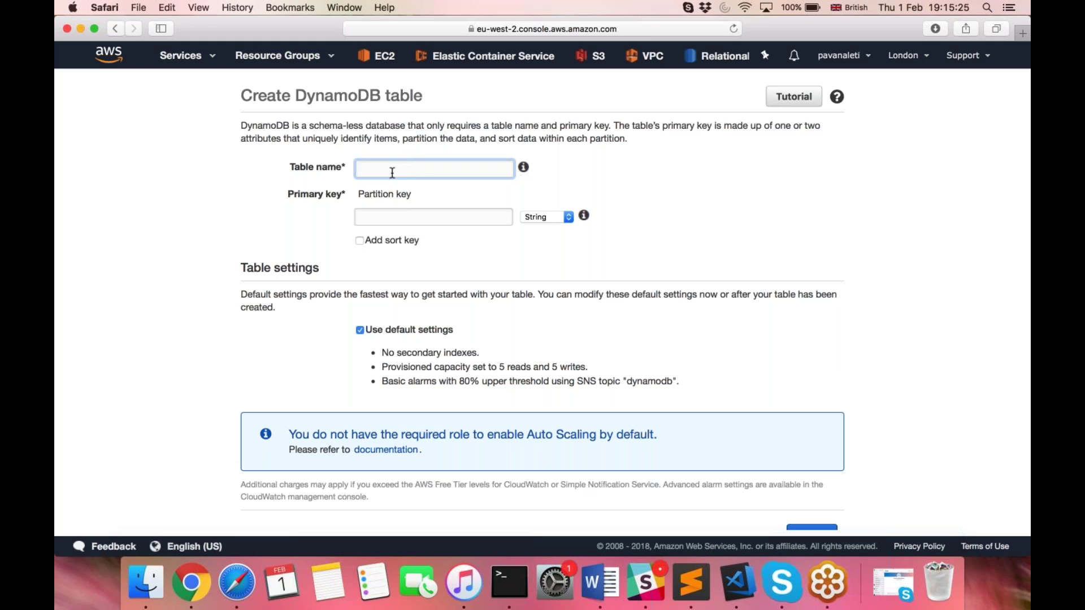
type("Tution")
left_click(389, 217)
key("shift+Tab")
left_click(373, 182)
left_click(360, 240)
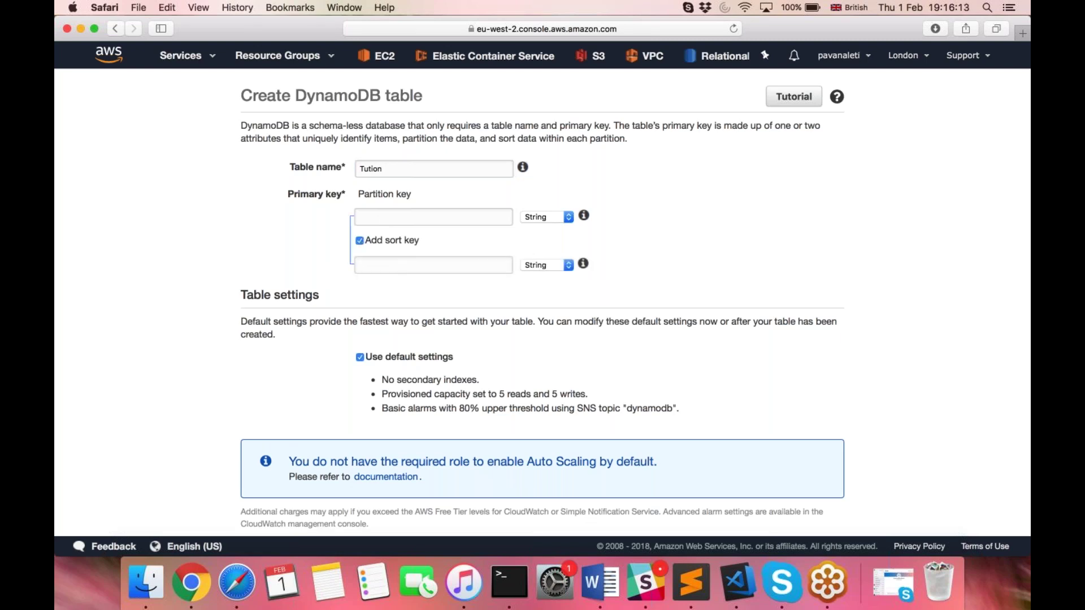
left_click(400, 265)
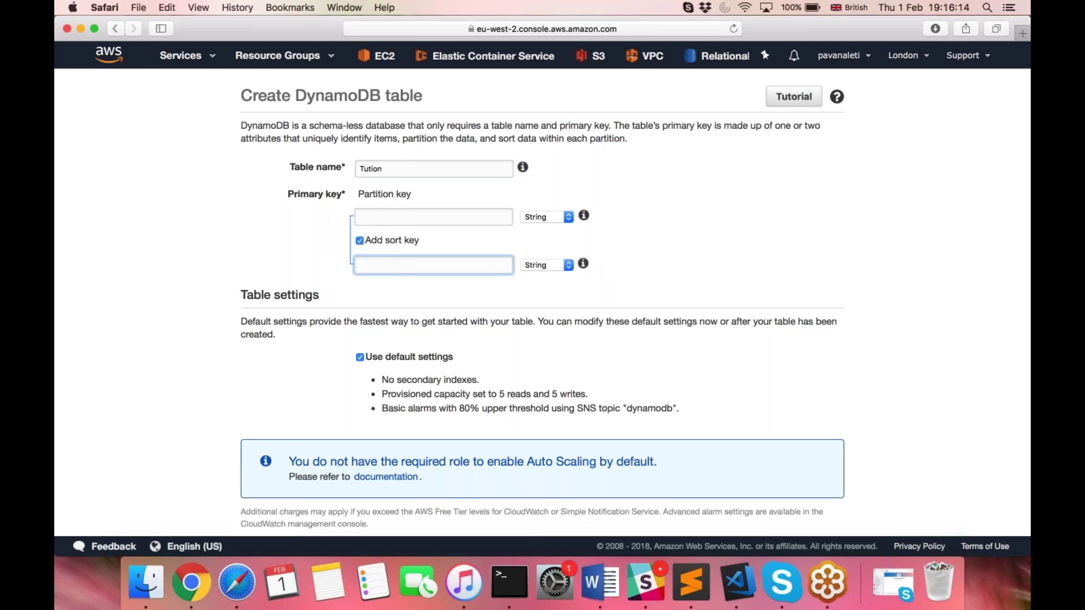
left_click(400, 221)
type("t")
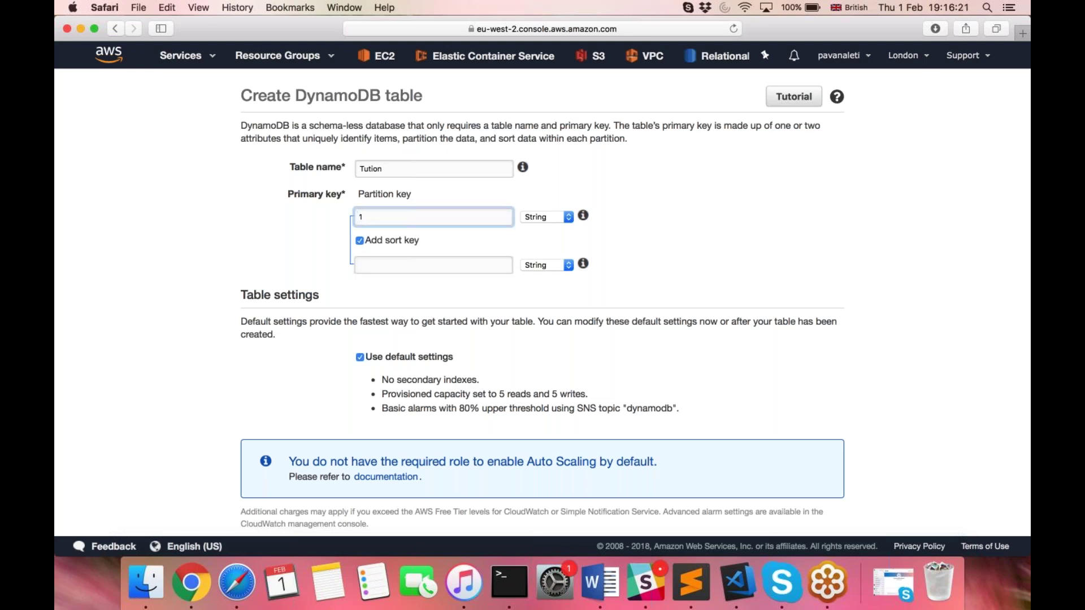
left_click(391, 264)
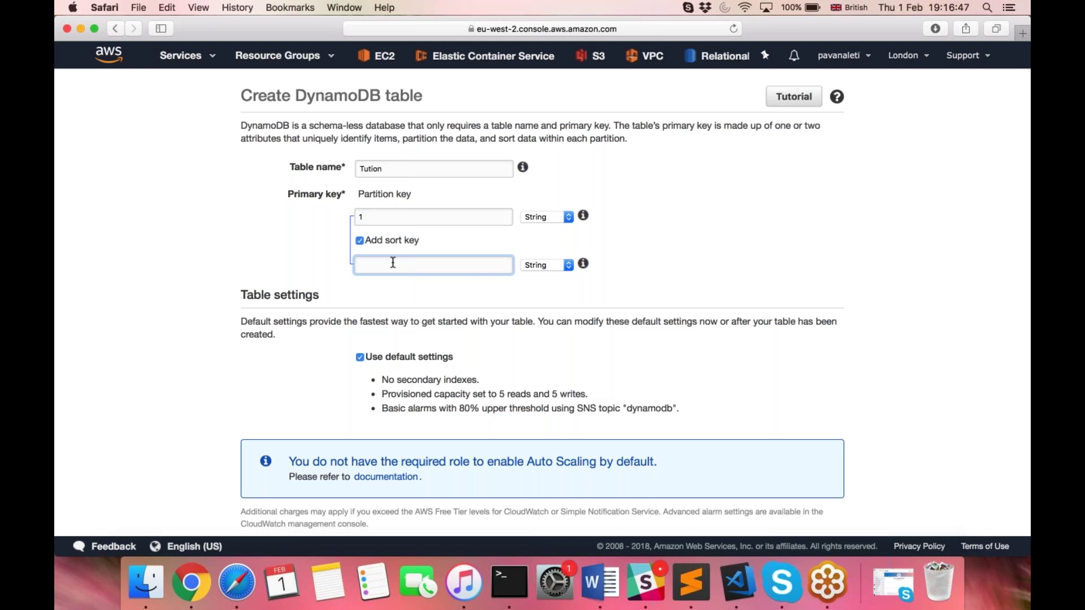
left_click(360, 241)
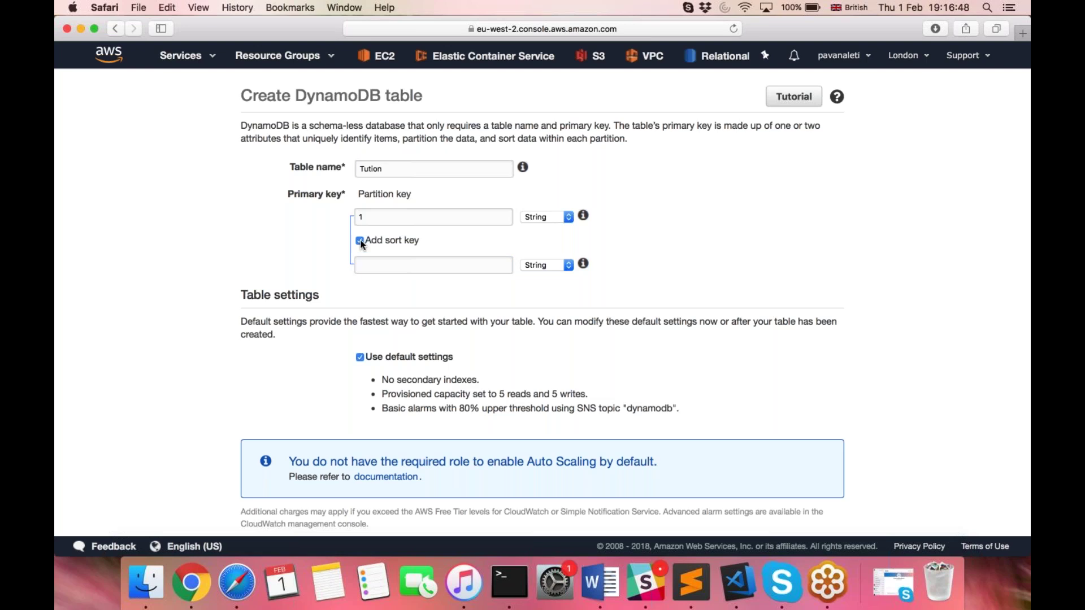
Set the table's partition key to TID with the Number data type
double_click(384, 218)
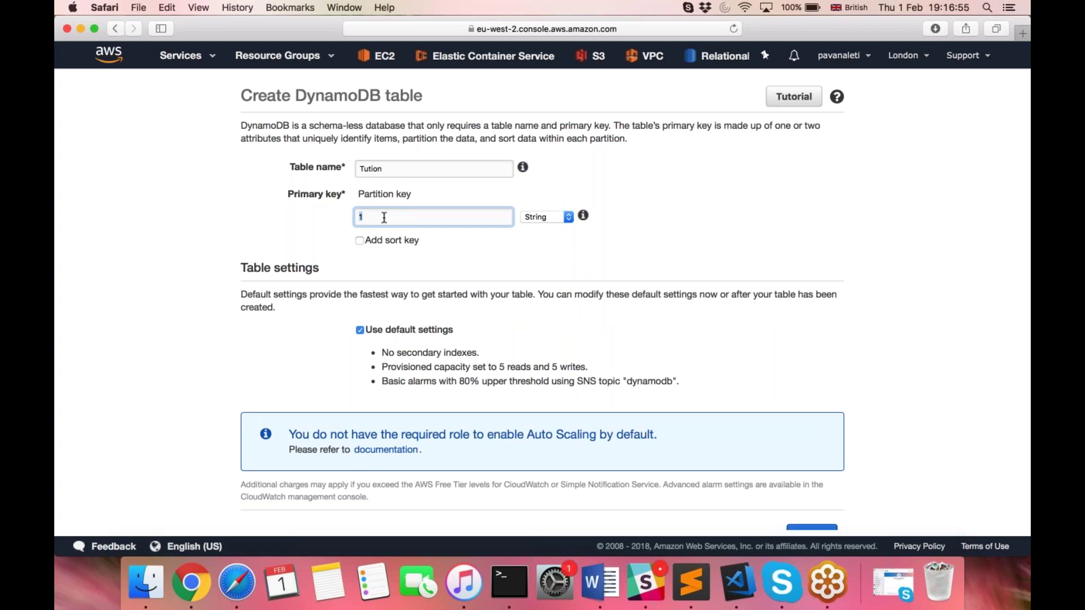
type("TID")
left_click(538, 217)
left_click(543, 238)
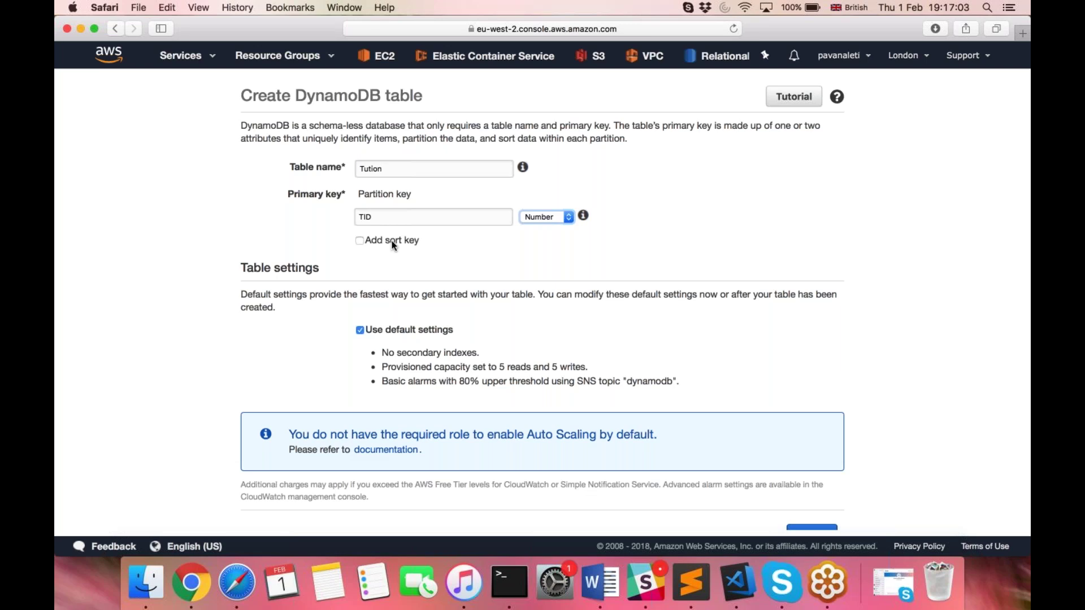
Add a sort key named Course and keep String as its data type
left_click(394, 243)
left_click(381, 261)
type("Cour")
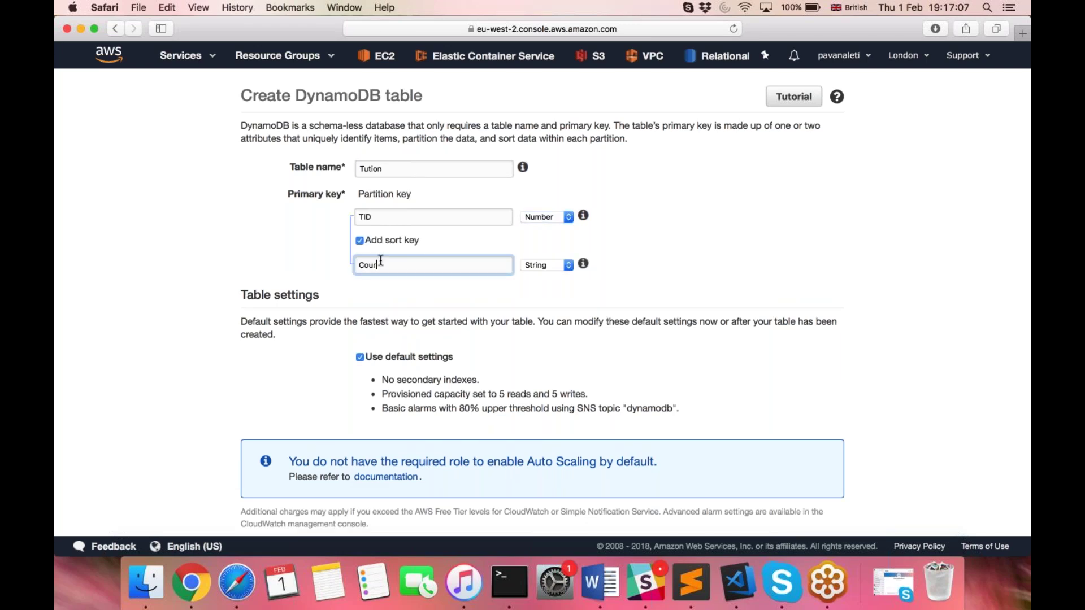
type("se")
left_click(539, 266)
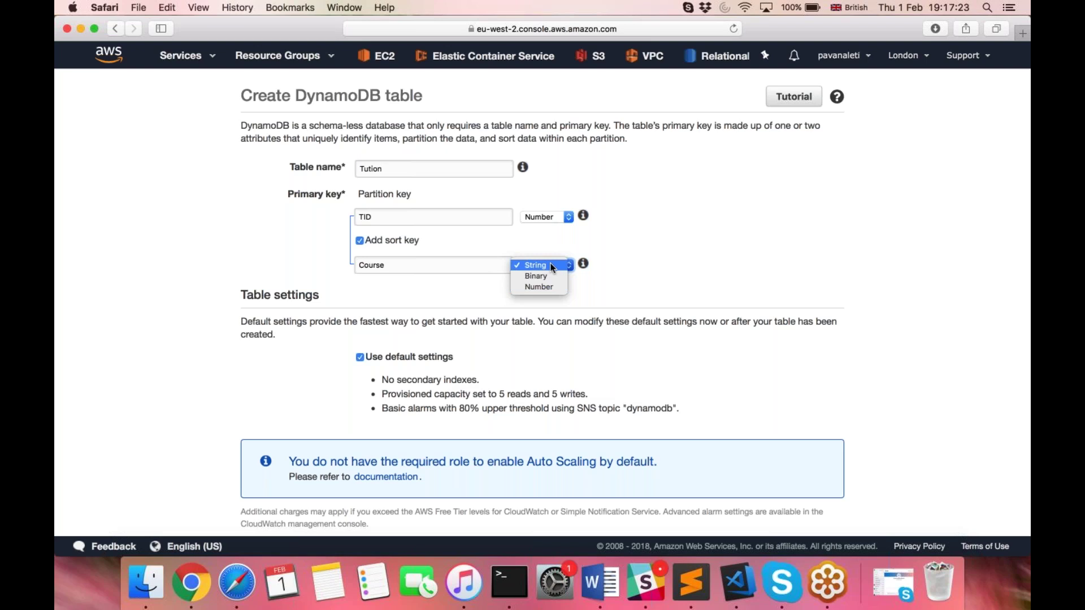
left_click(568, 280)
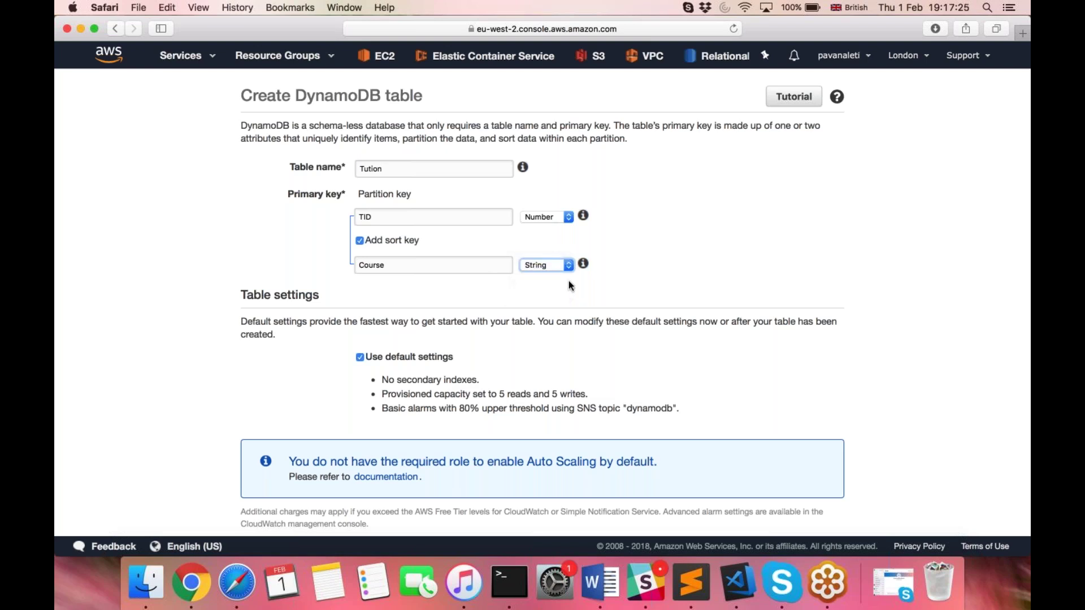
Turn off the default table settings and review the provisioned read and write capacity with its estimated cost
scroll(508, 289, "down", 1)
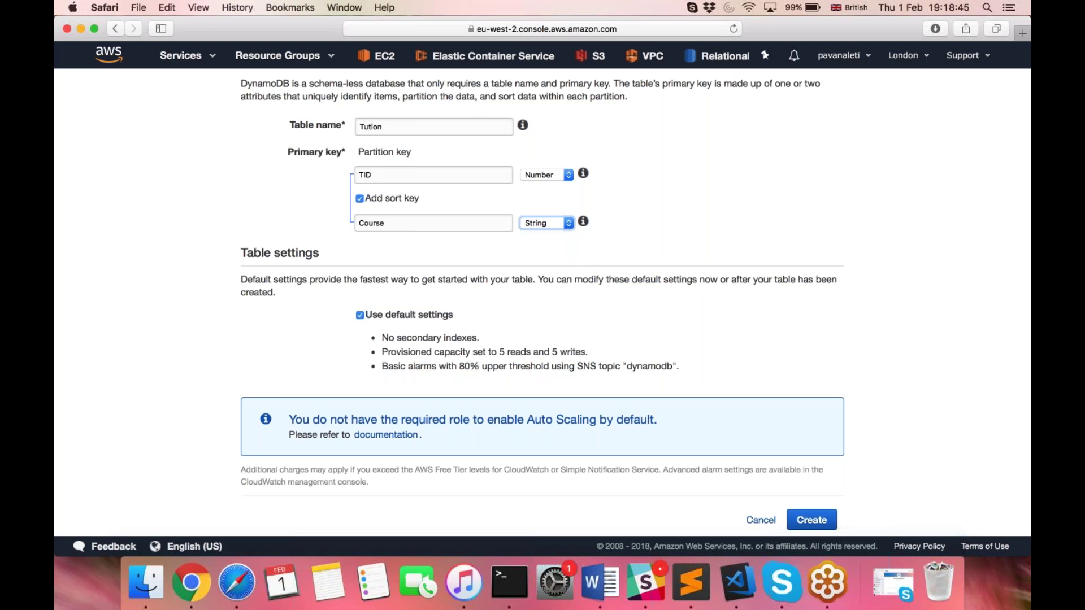
left_click(360, 315)
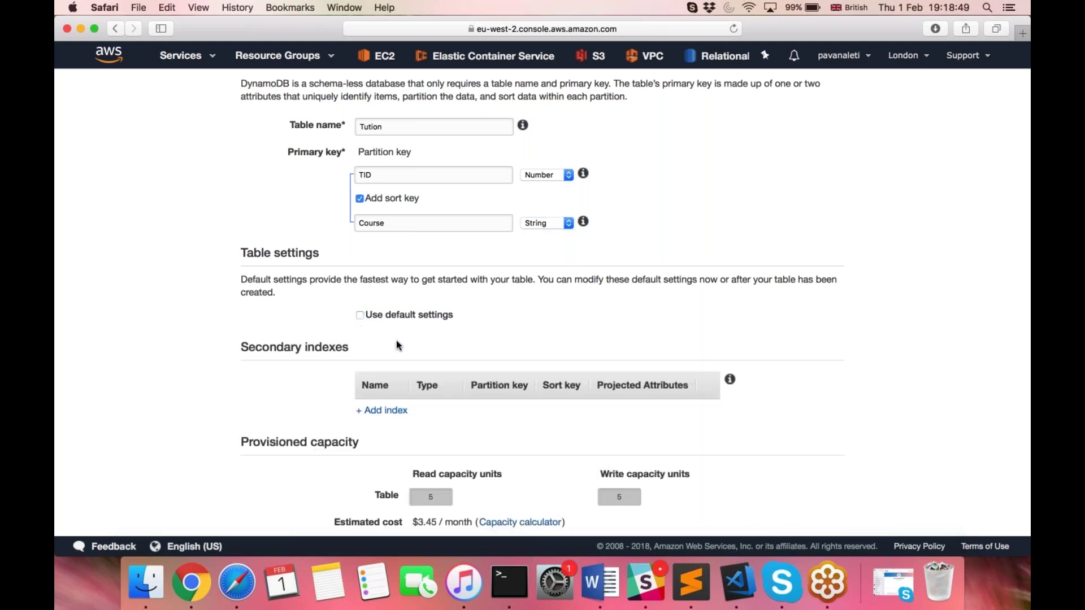
scroll(438, 373, "down", 5)
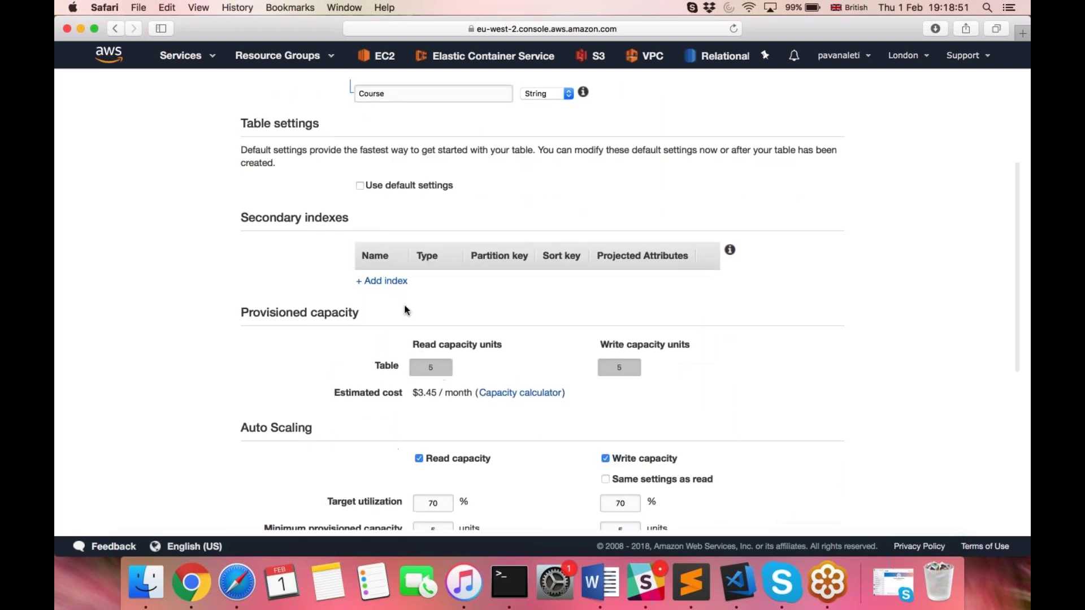
scroll(431, 258, "down", 5)
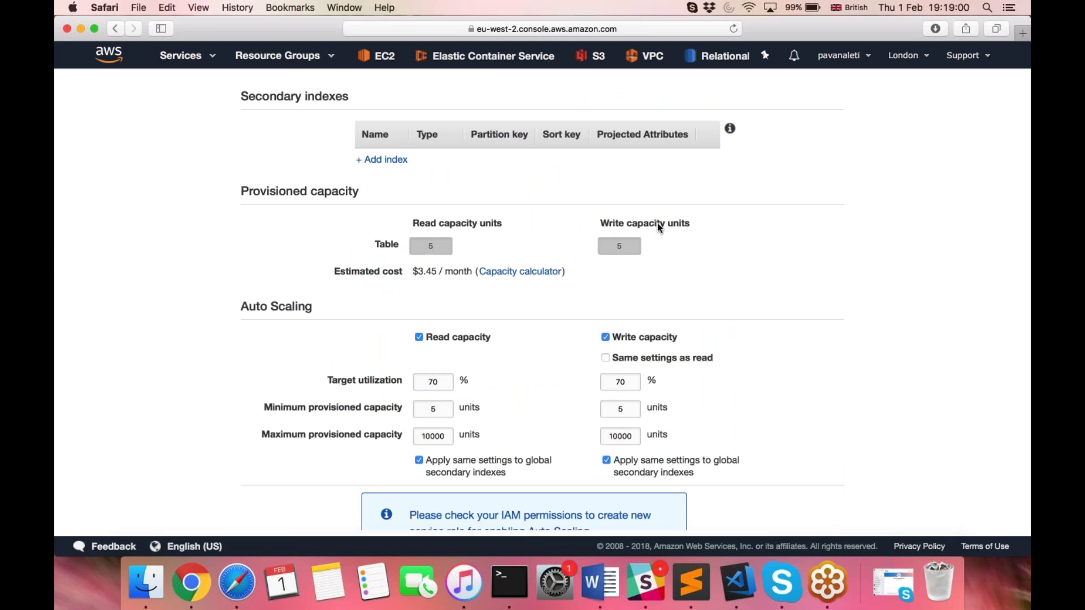
left_click_drag(637, 224, 667, 224)
left_click_drag(417, 274, 439, 274)
Open the capacity calculator and look over its average item size and item read inputs
left_click(508, 275)
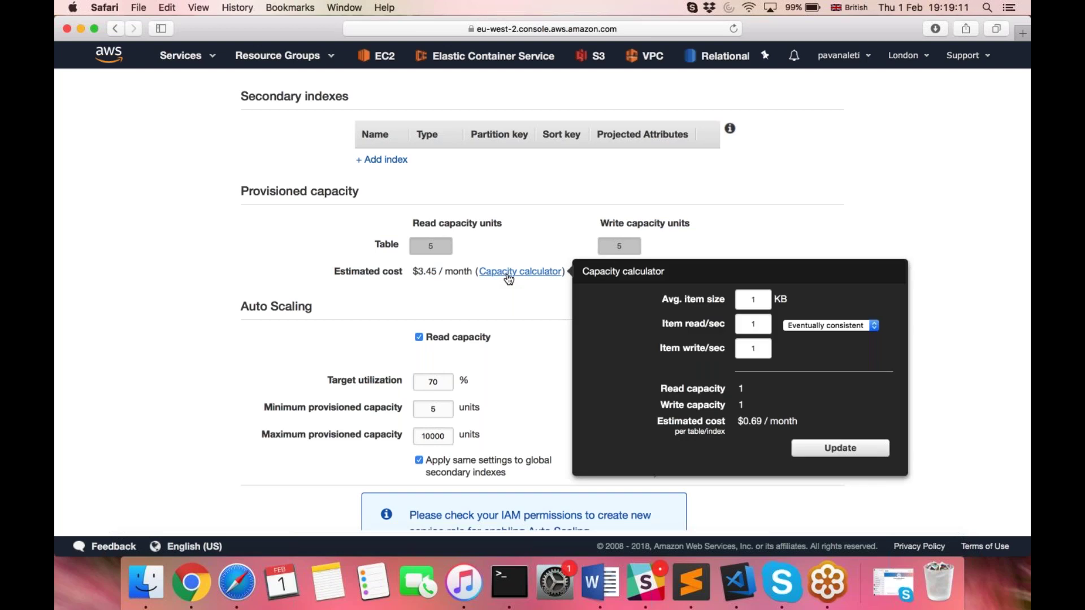
left_click(755, 301)
left_click(756, 324)
left_click_drag(665, 272, 615, 272)
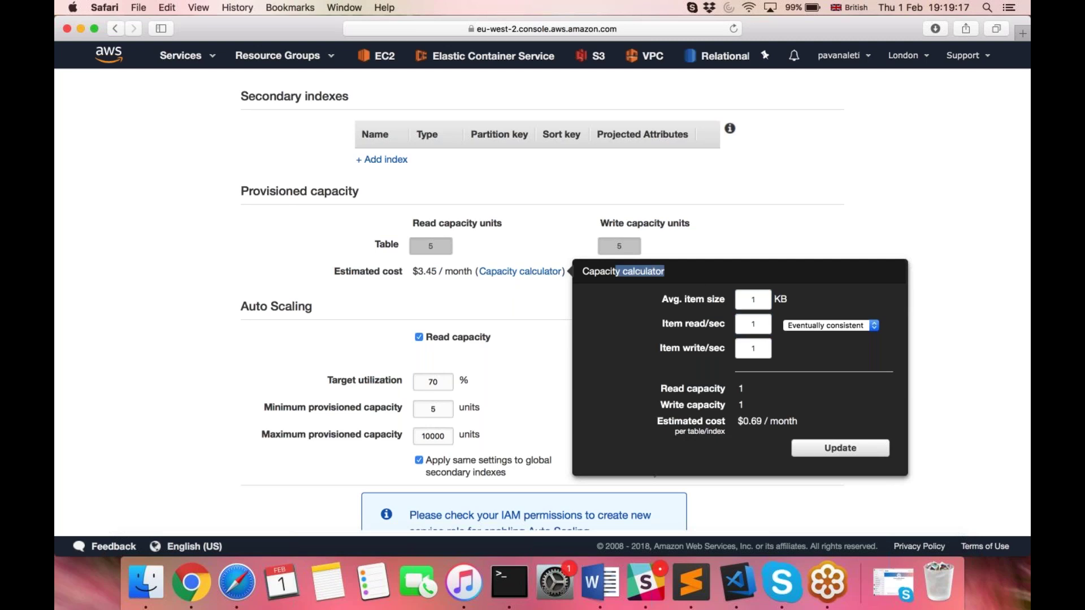
Try 3 item reads per second in the capacity calculator, check the estimated cost, and return the reads to 1
left_click(757, 327)
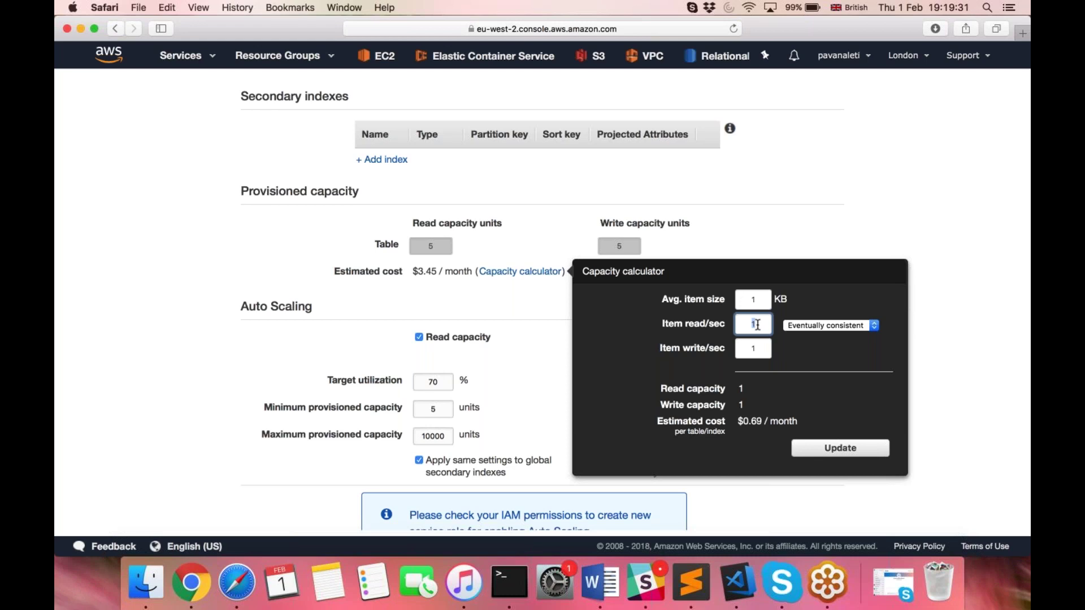
type("3")
left_click_drag(742, 421, 758, 422)
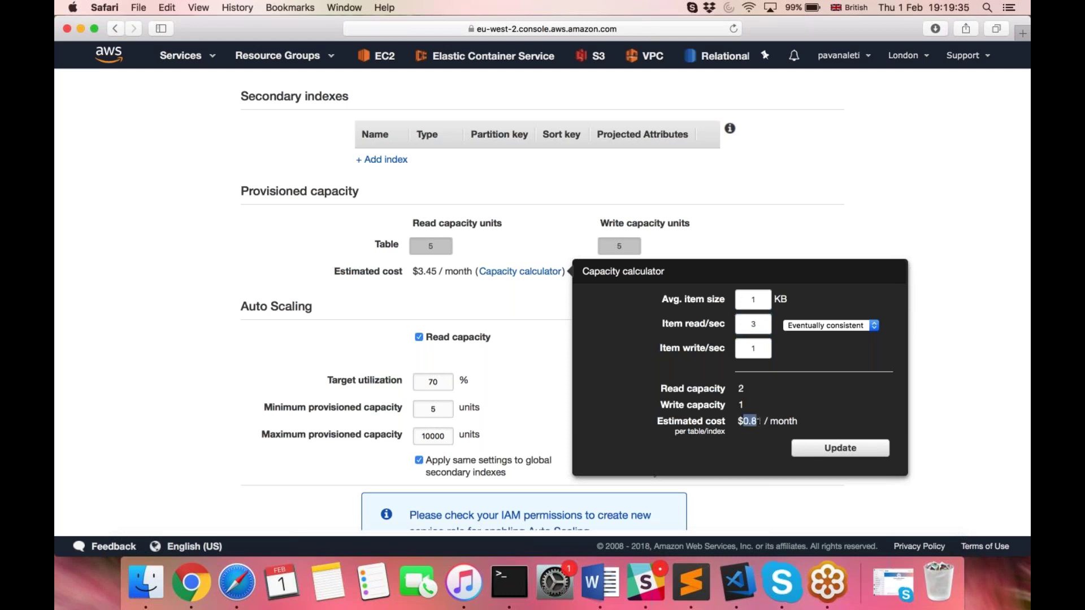
double_click(754, 324)
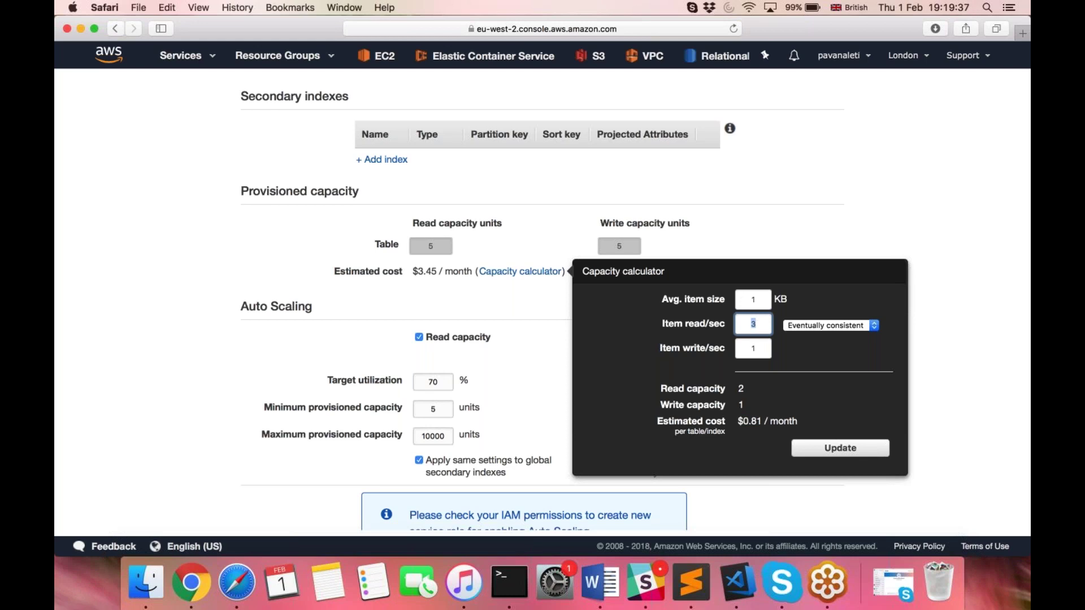
left_click_drag(737, 421, 800, 421)
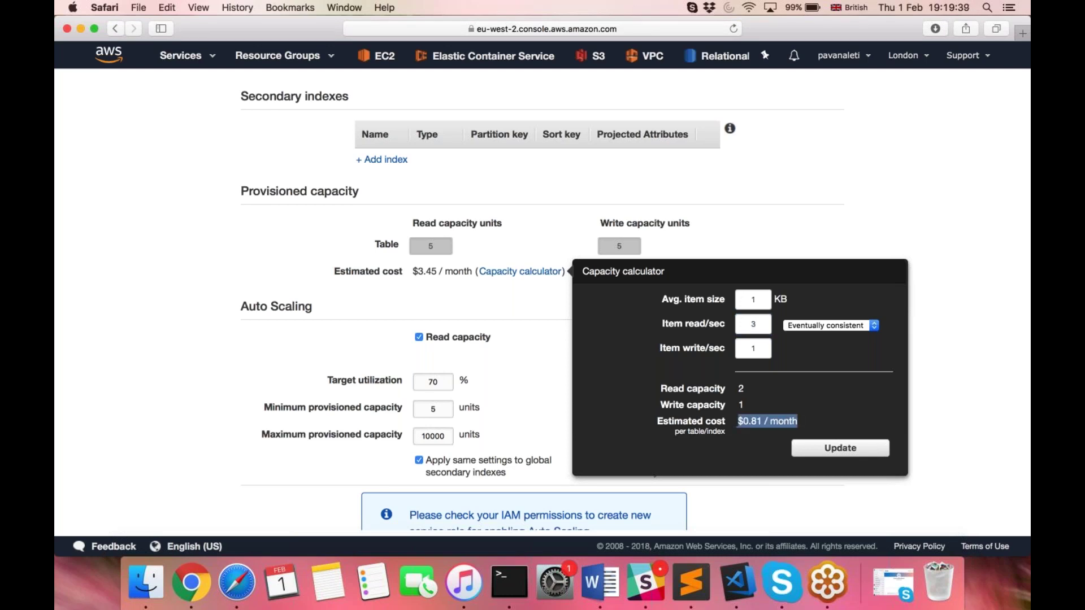
double_click(756, 324)
type("1")
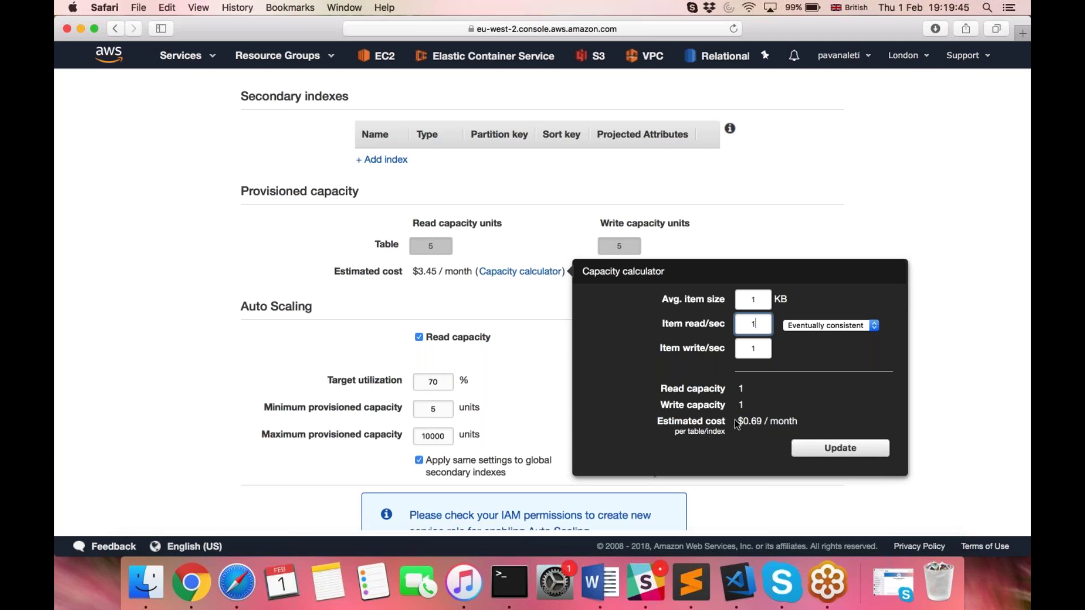
Set the calculator's item writes to 20 per second and check the estimated monthly cost
double_click(757, 349)
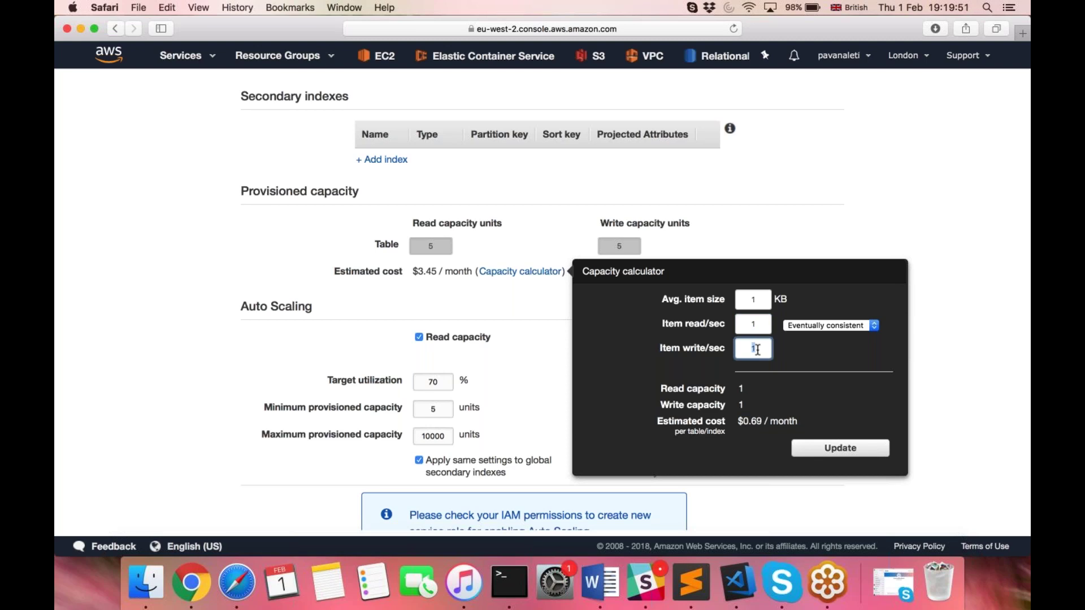
type("20")
left_click_drag(744, 421, 794, 421)
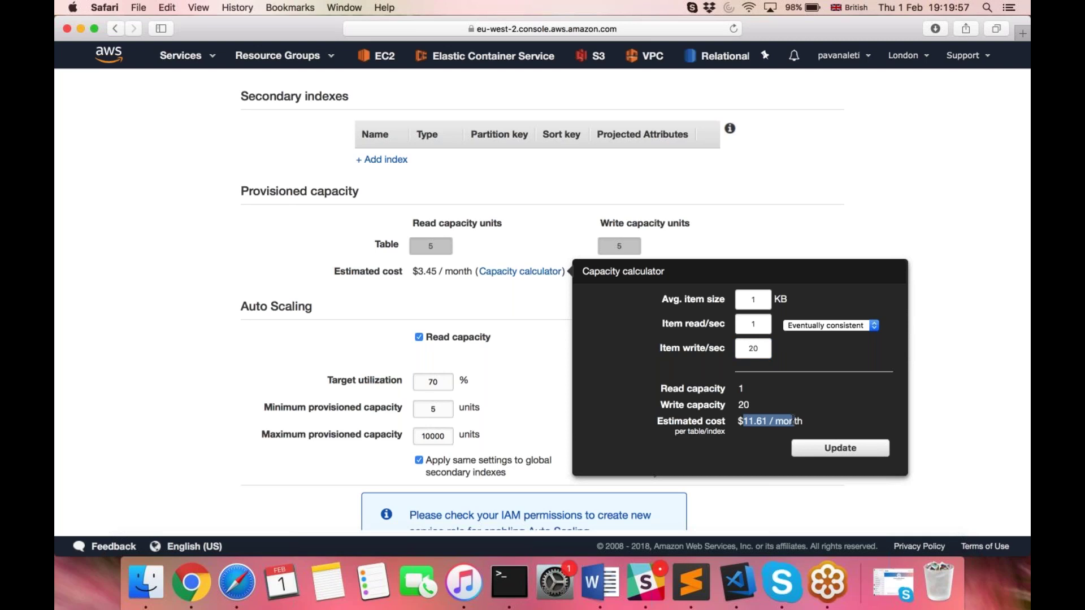
left_click(802, 348)
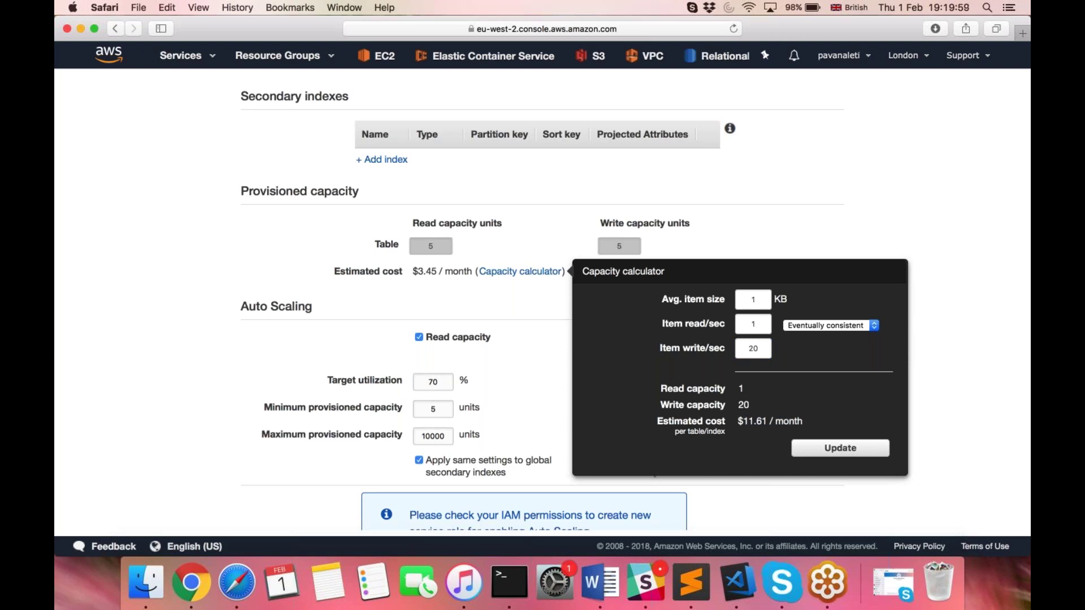
Try Strongly consistent reads in the capacity calculator and switch back to Eventually consistent
left_click(800, 328)
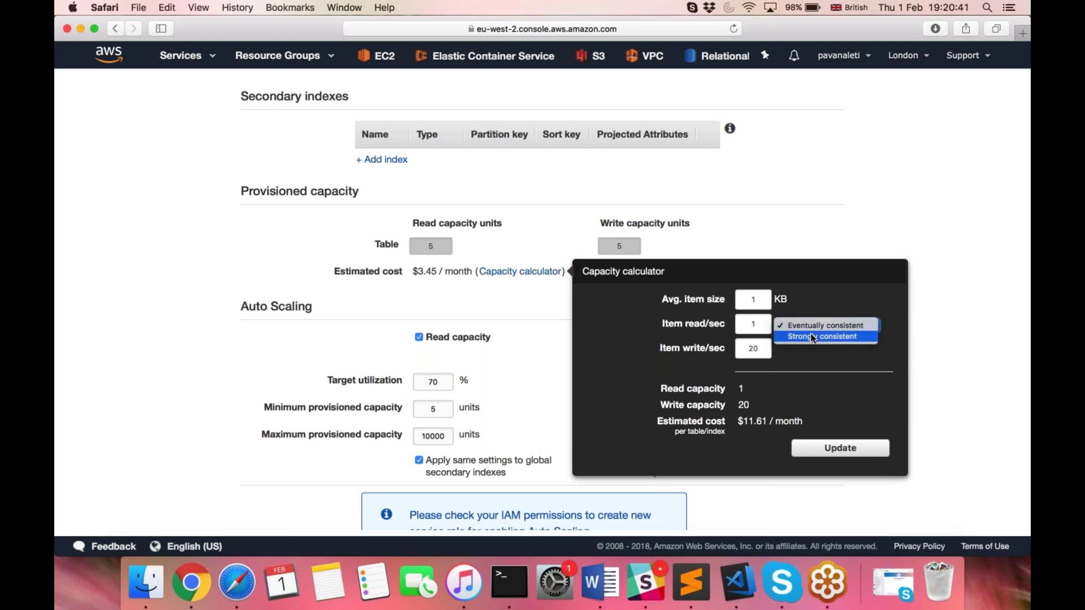
left_click(810, 336)
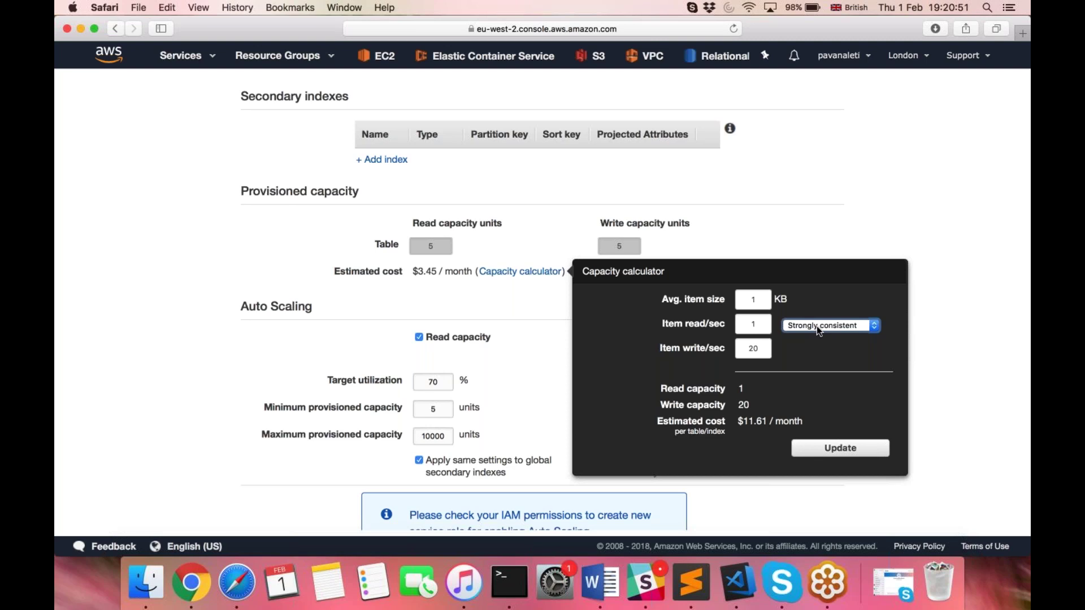
left_click(755, 324)
double_click(755, 324)
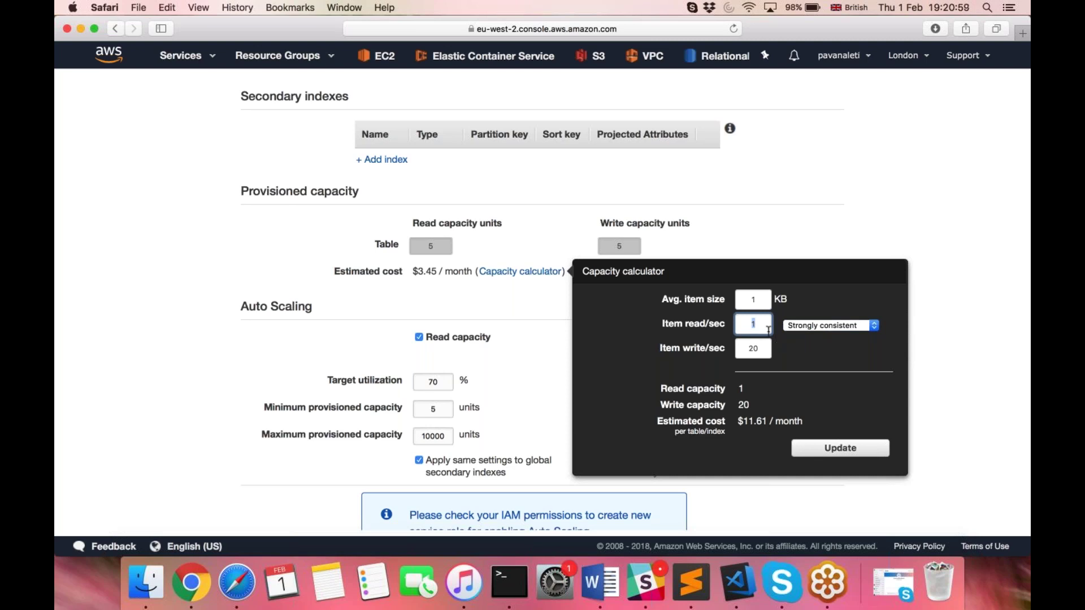
left_click(793, 326)
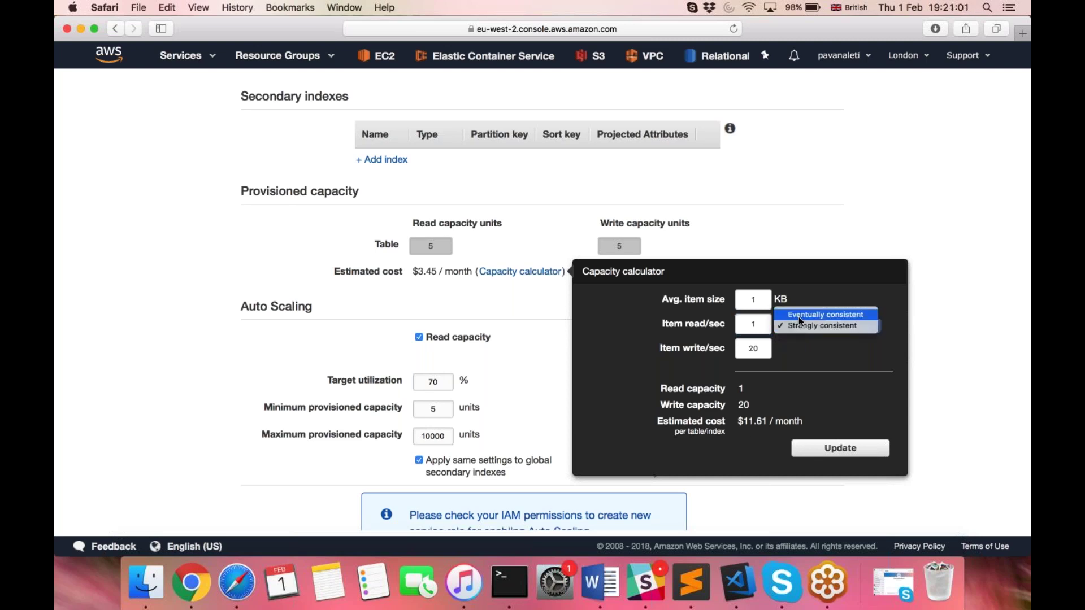
left_click(798, 316)
Set the calculator's item reads to 2 per second
double_click(758, 325)
type("2")
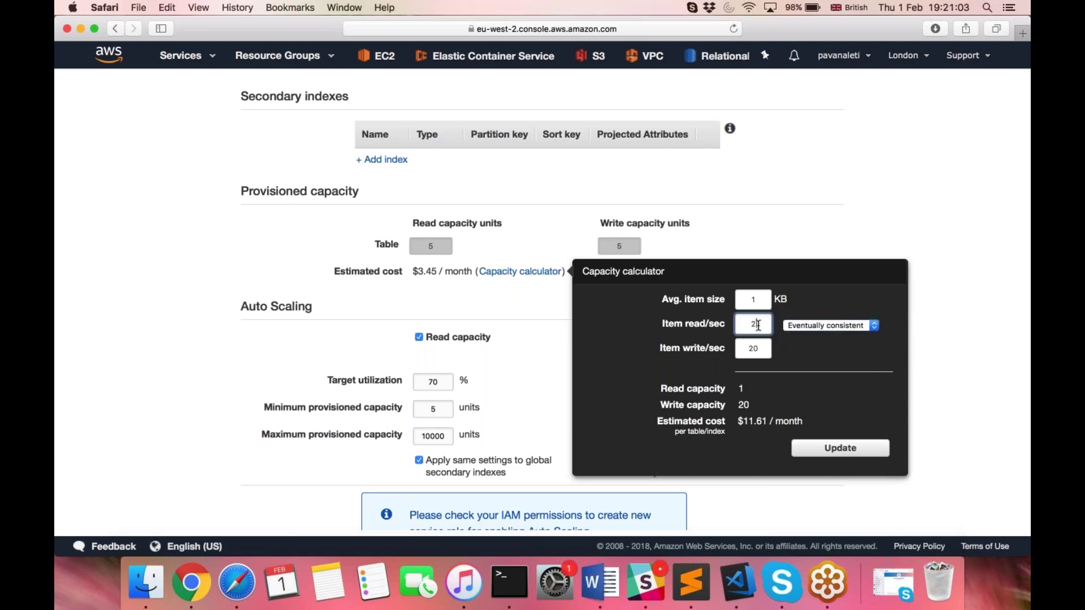
left_click(765, 354)
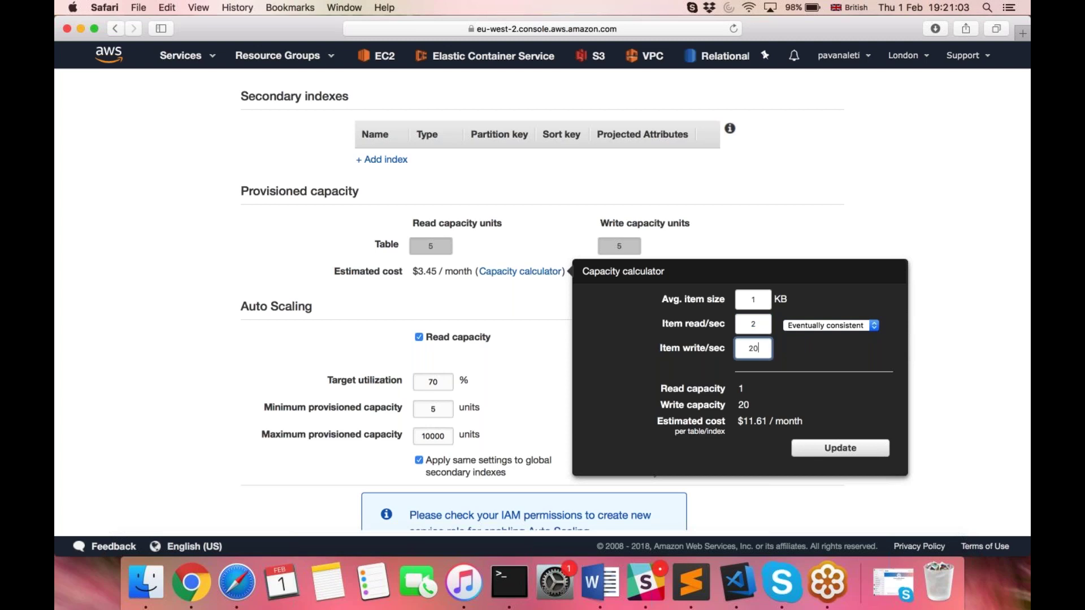
Compare the estimated cost of 2 reads per second with Strongly consistent and Eventually consistent reads, ending on Eventually consistent
left_click(758, 327)
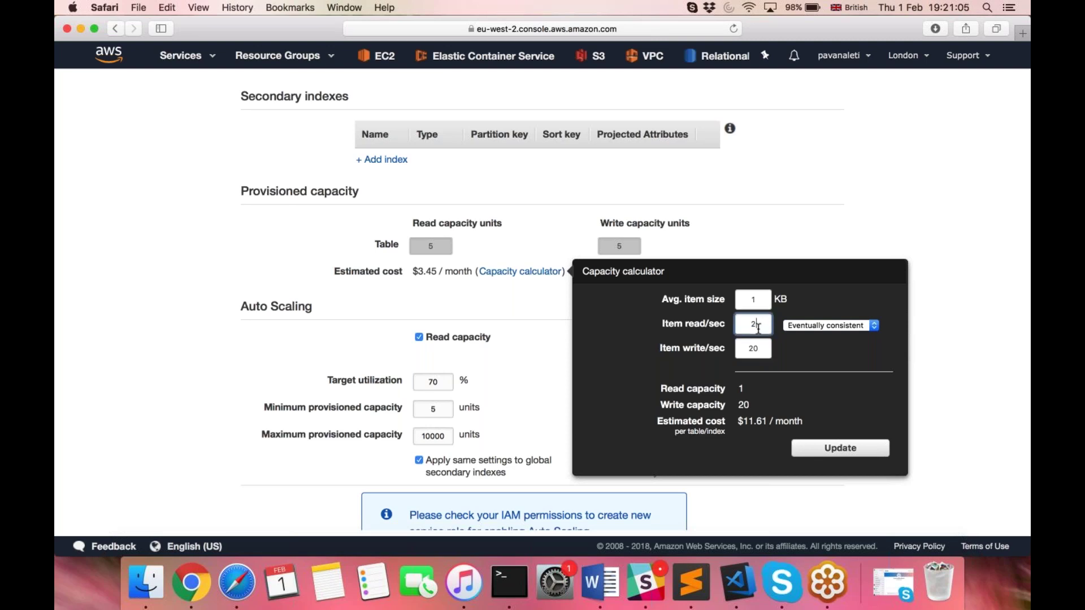
left_click(811, 326)
left_click(812, 337)
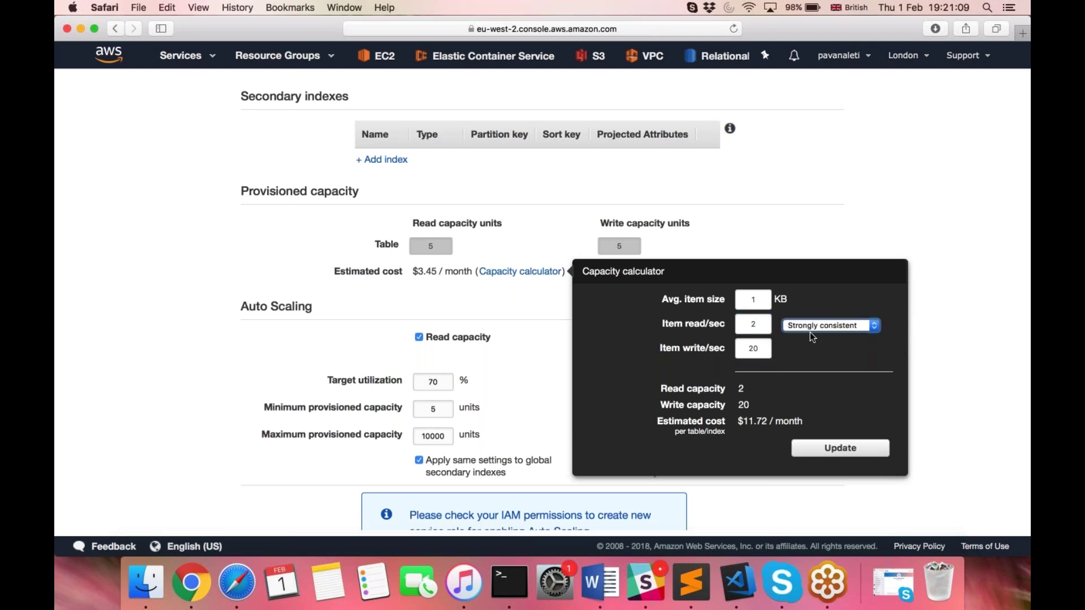
double_click(755, 421)
left_click(806, 324)
left_click(806, 314)
left_click(813, 325)
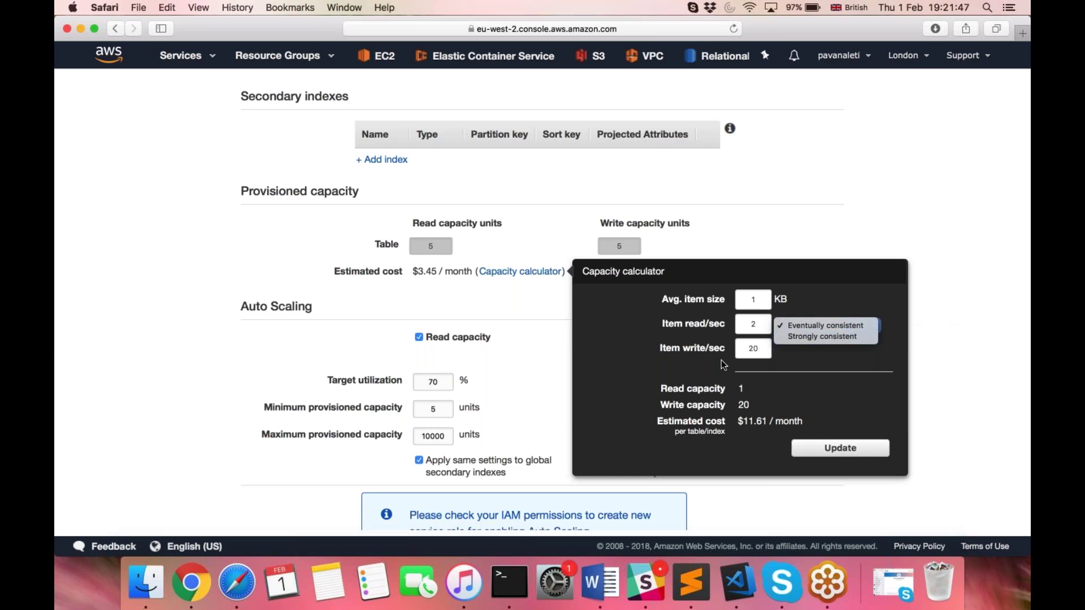
Set the calculator's item reads and item writes to 1 per second each and try to update the provisioned capacity
left_click(760, 330)
double_click(755, 325)
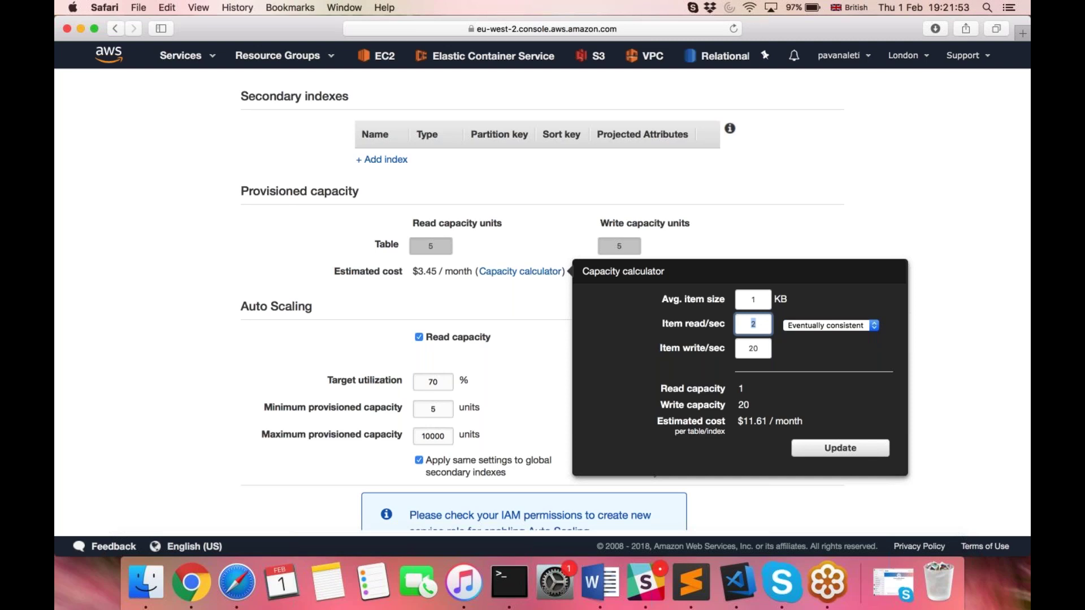
type("1")
double_click(762, 349)
type("1")
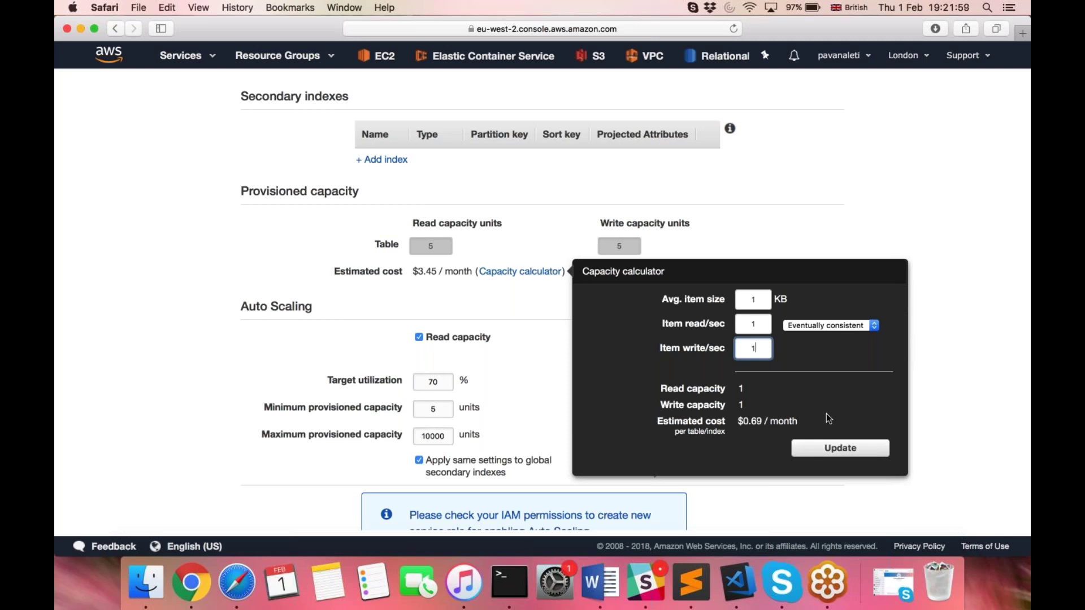
left_click(841, 449)
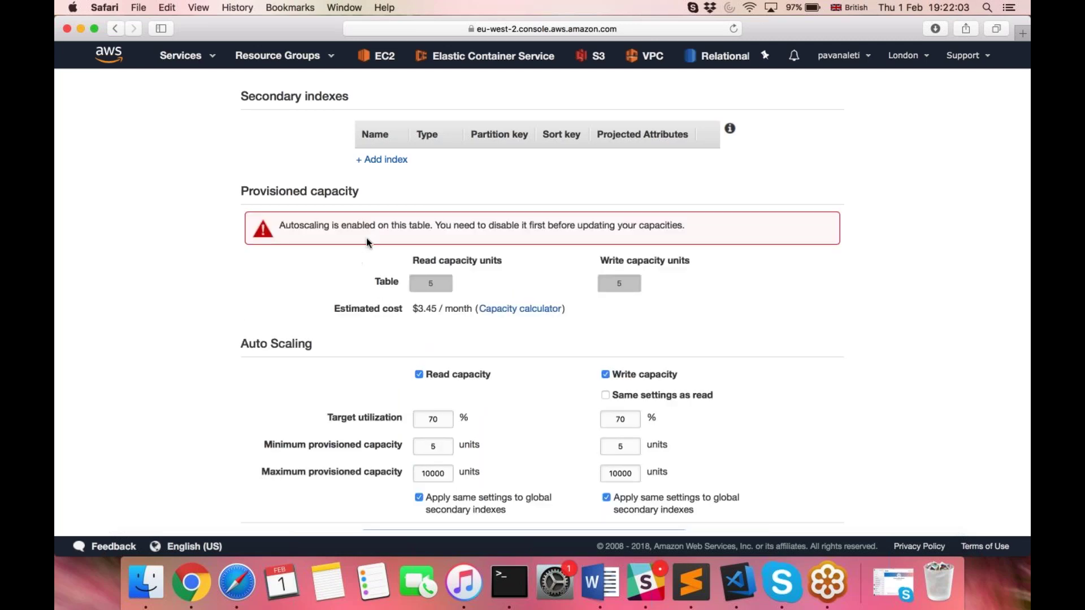
left_click_drag(441, 226, 686, 227)
left_click(429, 293)
Check the existing IAM role option, return to the new role DynamoDBAutoscaleRole, and create the table
scroll(442, 309, "down", 10)
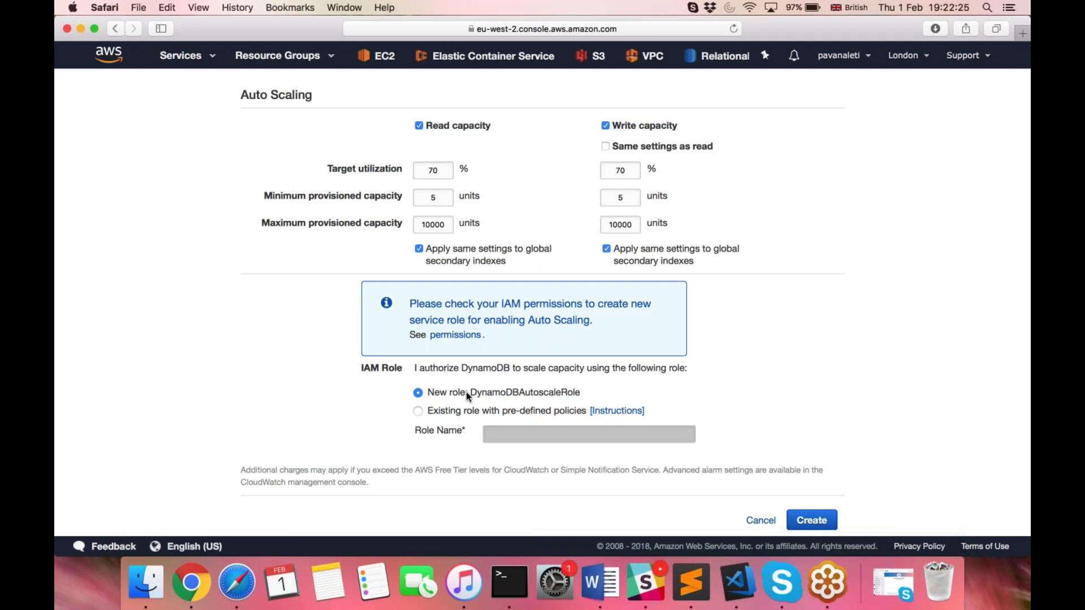
left_click(443, 409)
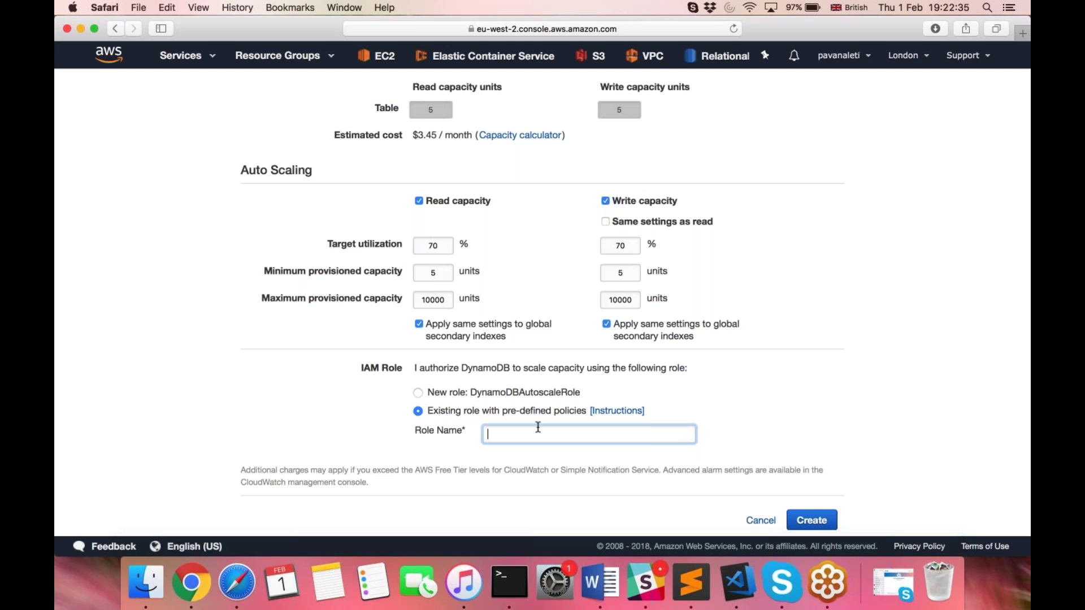
left_click(460, 395)
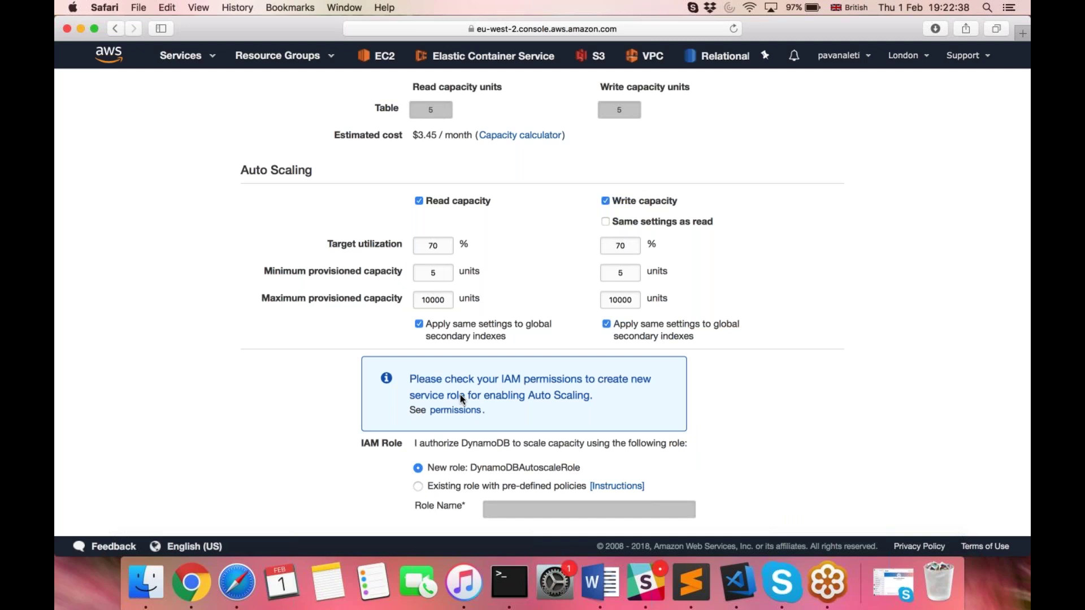
scroll(460, 395, "down", 3)
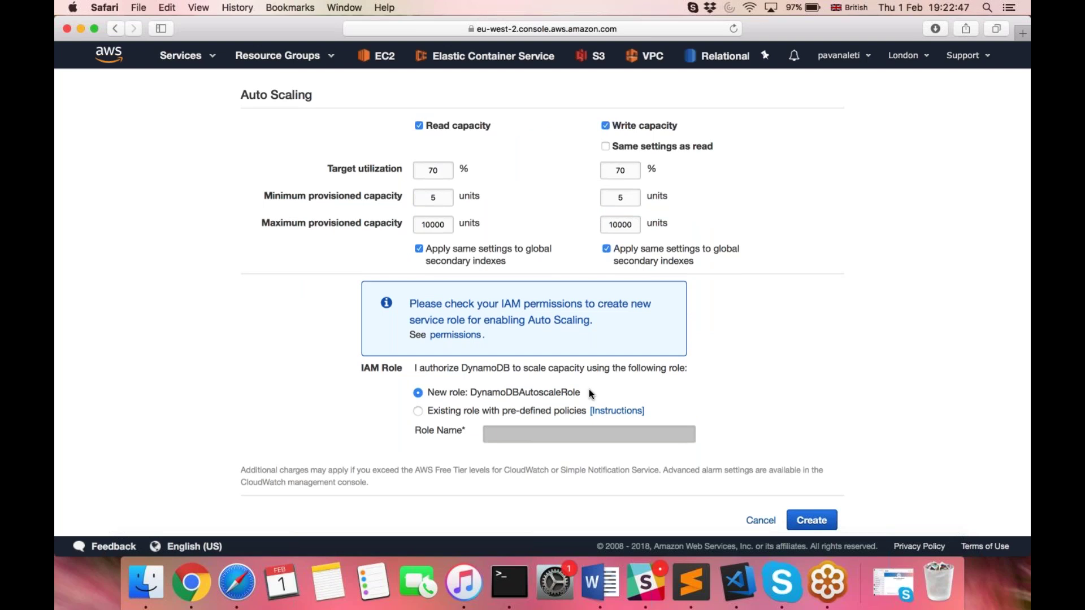
left_click(814, 522)
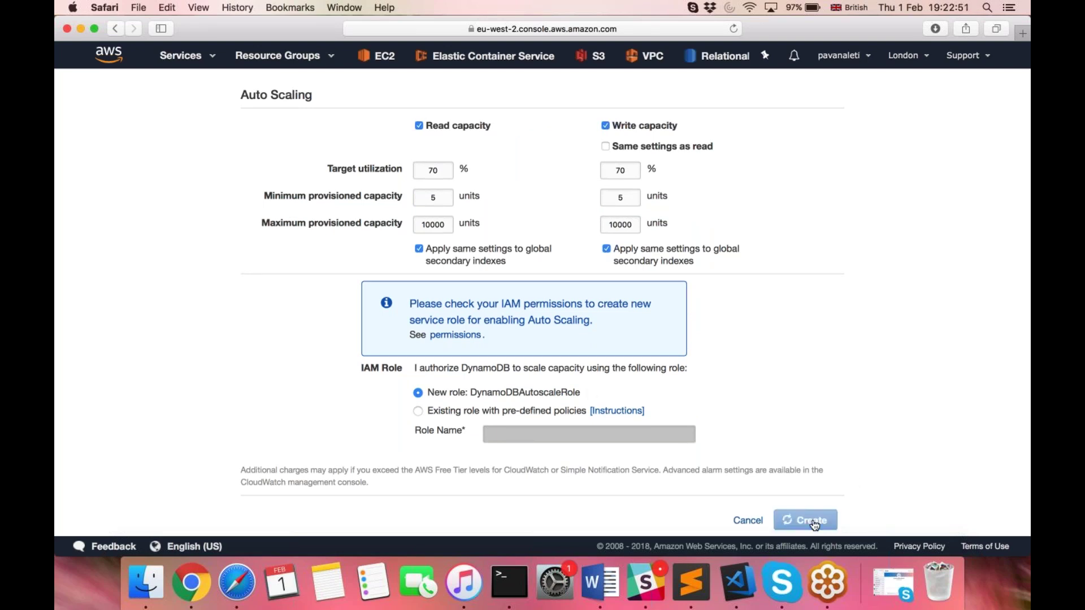
left_click(1019, 47)
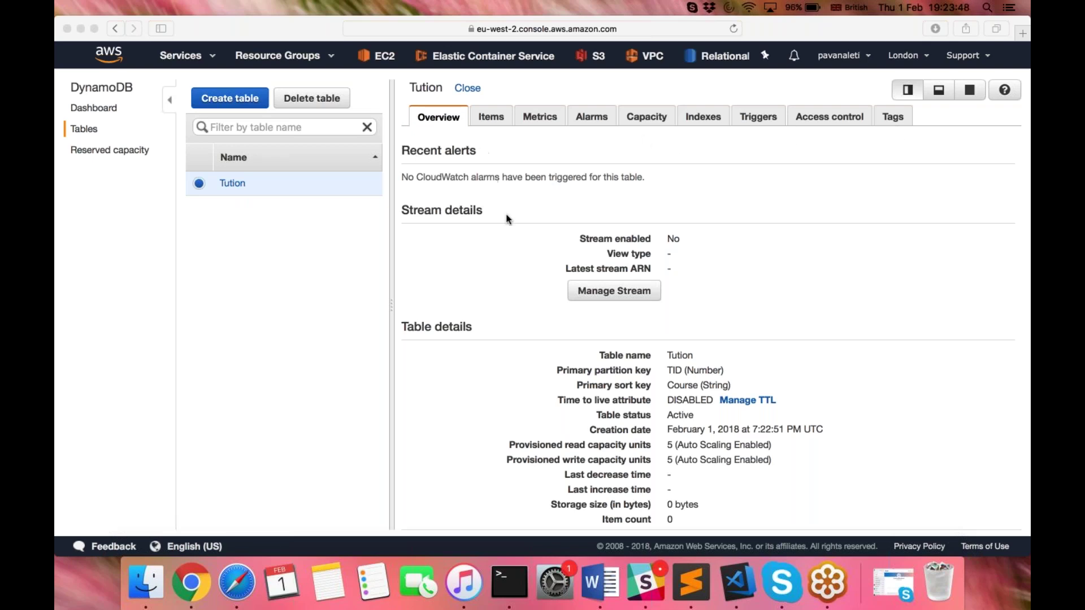
Examine the Tution table's details, including its name, time to live, provisioned capacity, creation date and region
scroll(507, 218, "down", 1)
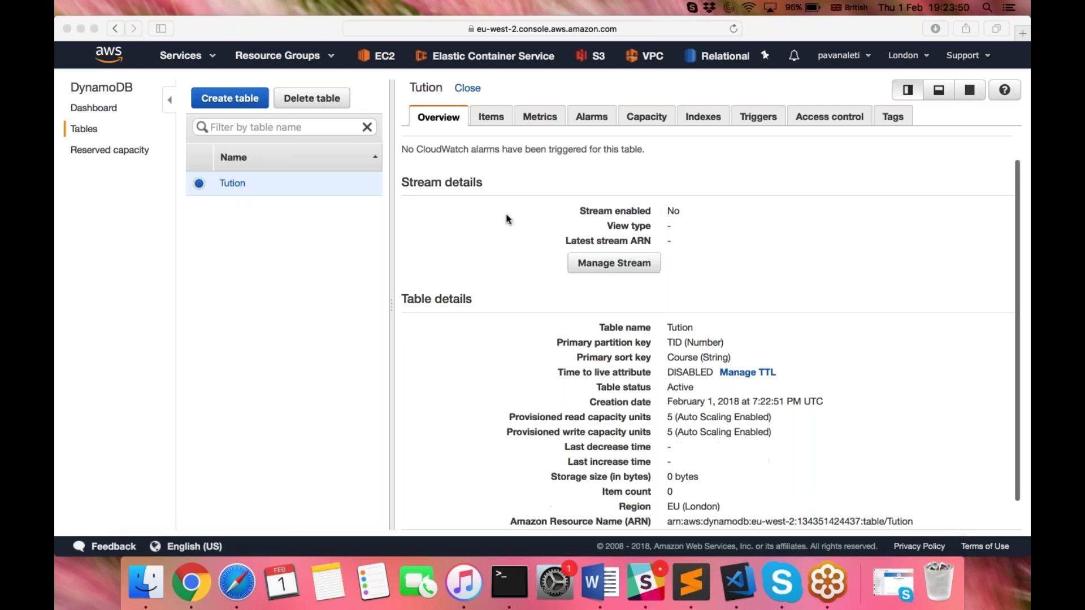
left_click(562, 313)
double_click(679, 327)
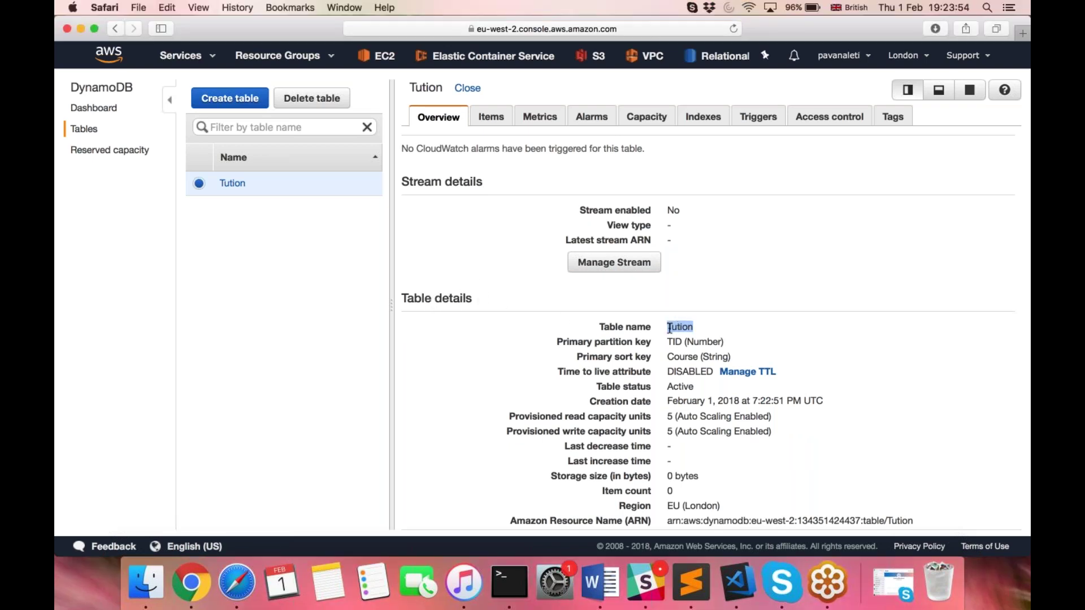
scroll(671, 389, "down", 1)
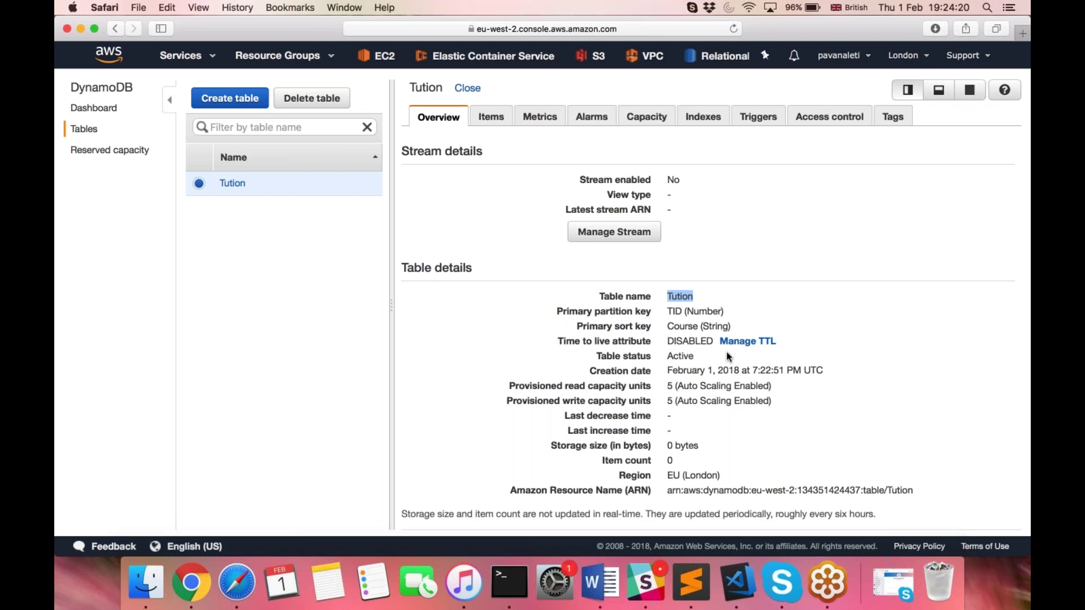
left_click(756, 343)
left_click_drag(667, 386, 764, 387)
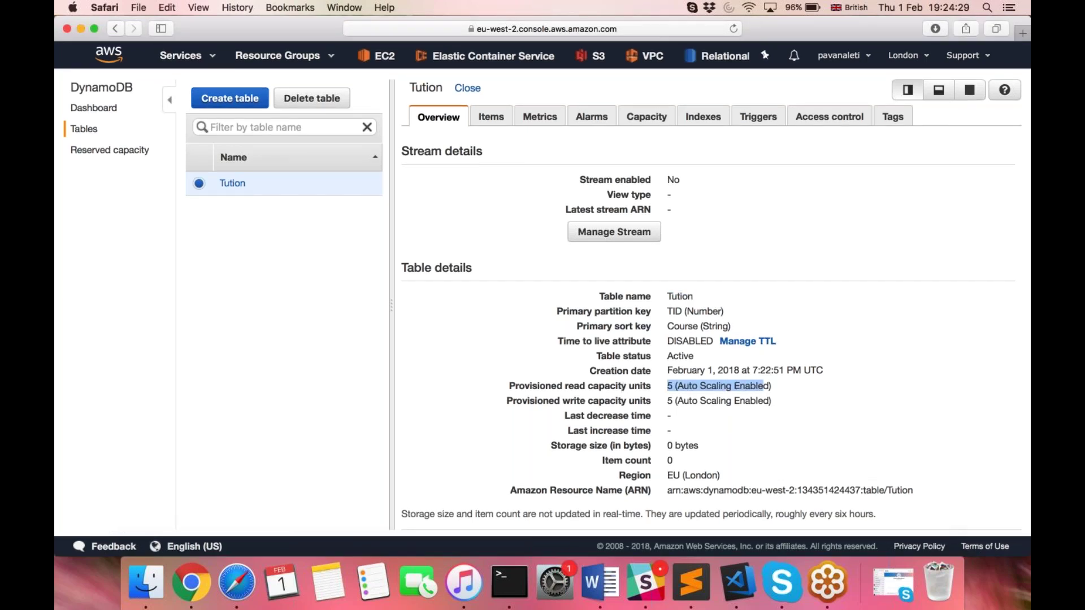
left_click_drag(568, 340, 623, 401)
left_click(670, 386)
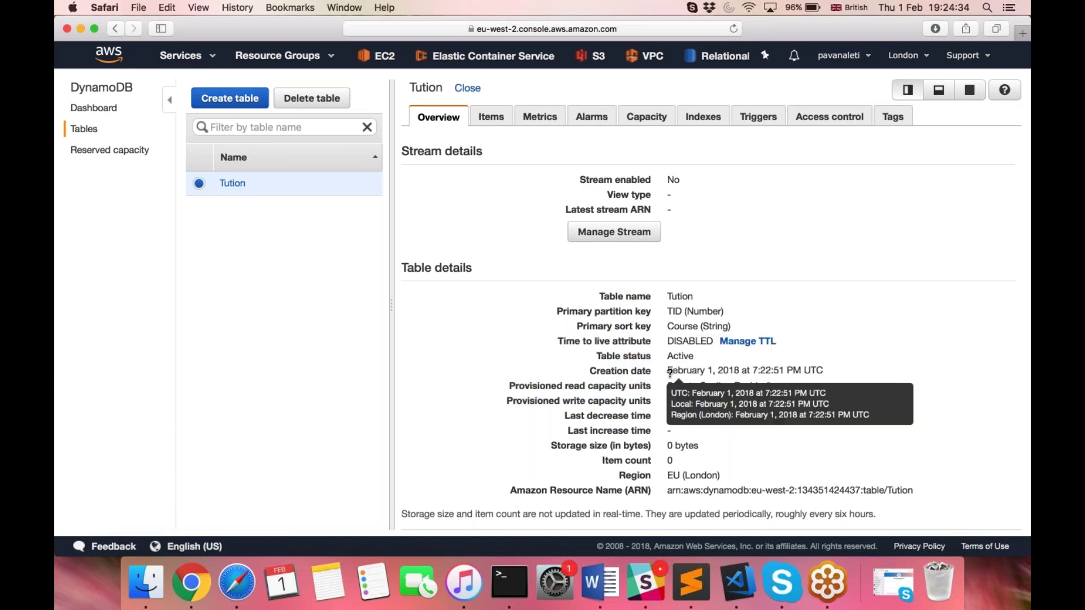
double_click(670, 370)
left_click(759, 370)
left_click_drag(682, 475, 728, 476)
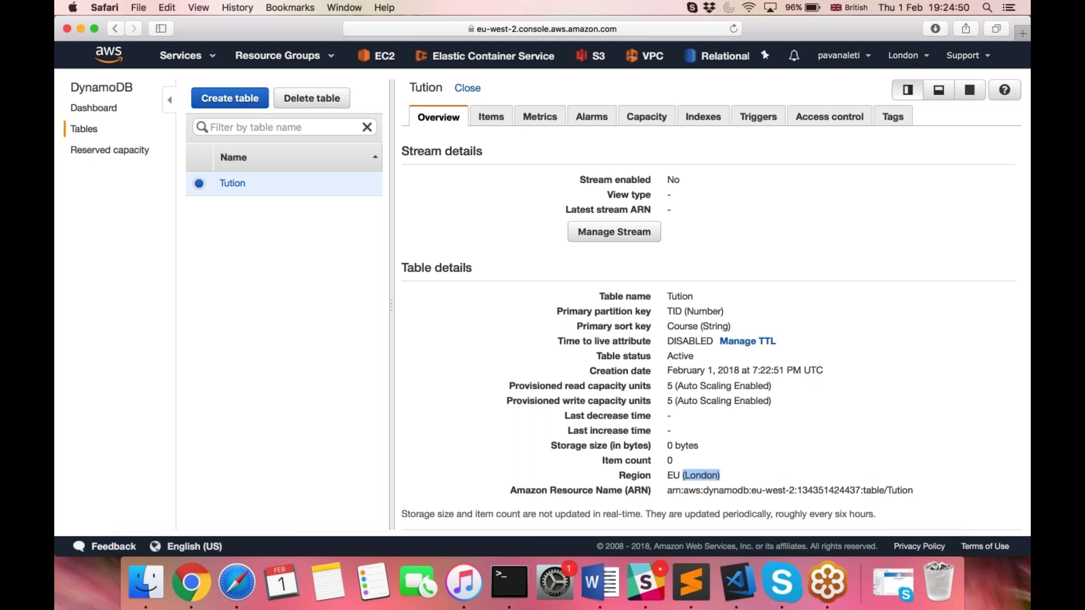
Look over the table's items and metrics, and examine the available alarm metrics without creating an alarm
left_click(491, 116)
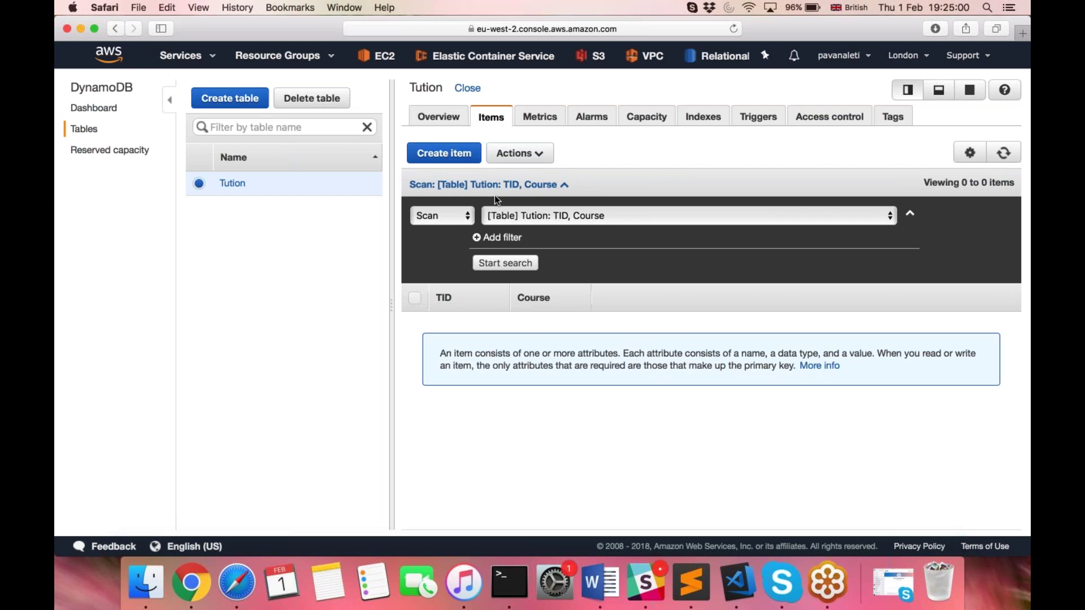
left_click(537, 116)
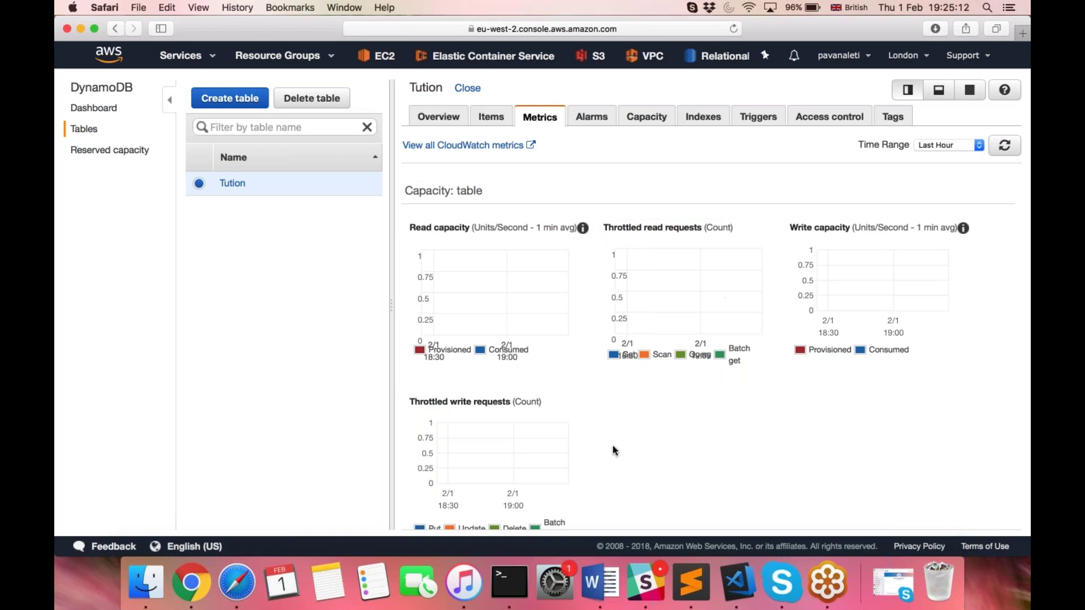
left_click(592, 118)
left_click(464, 160)
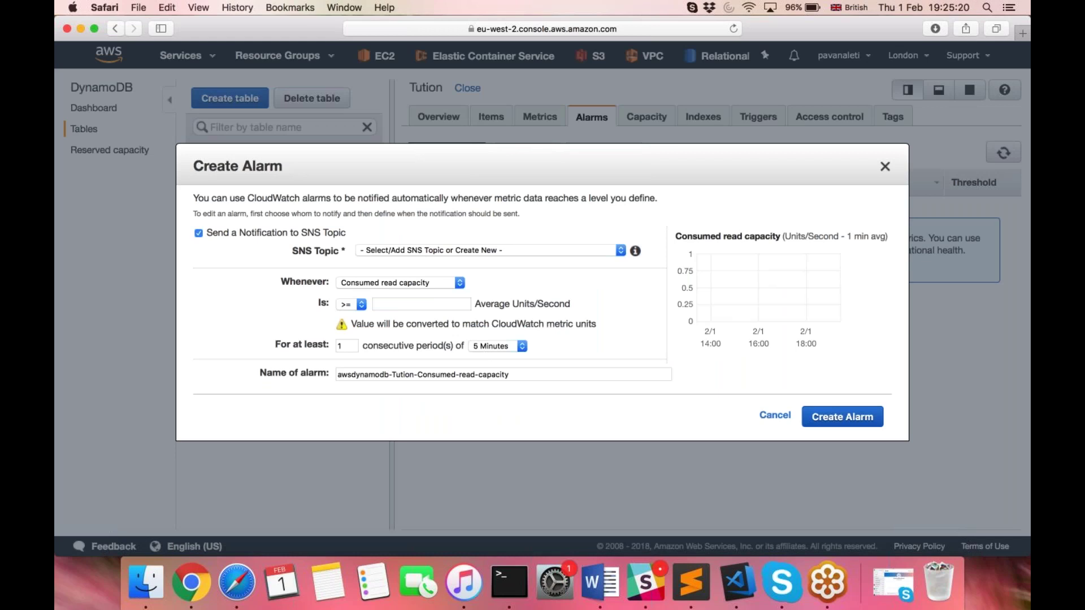
left_click(409, 283)
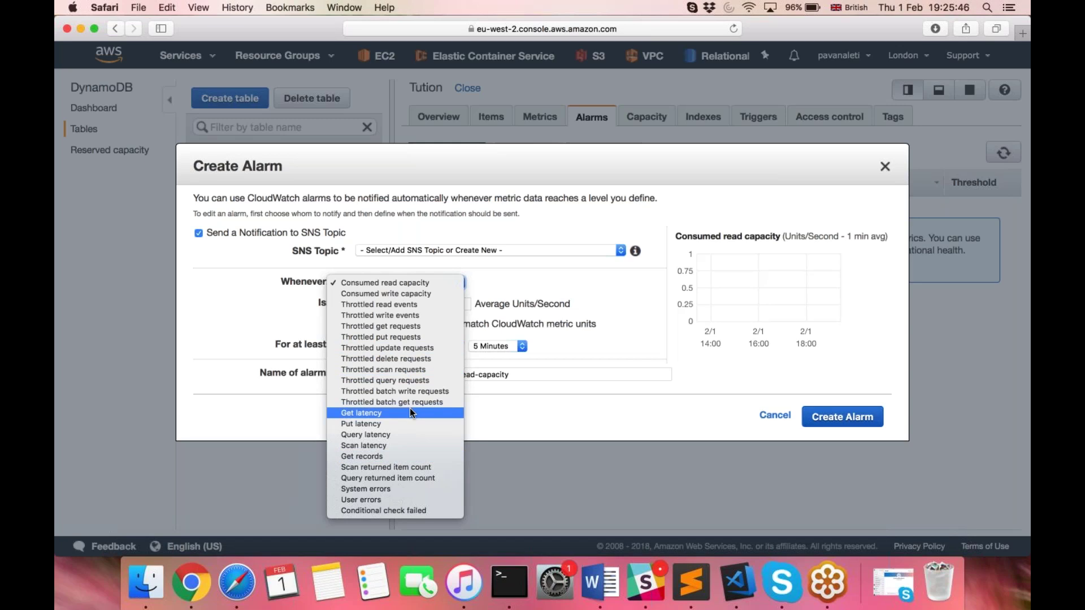
left_click(698, 411)
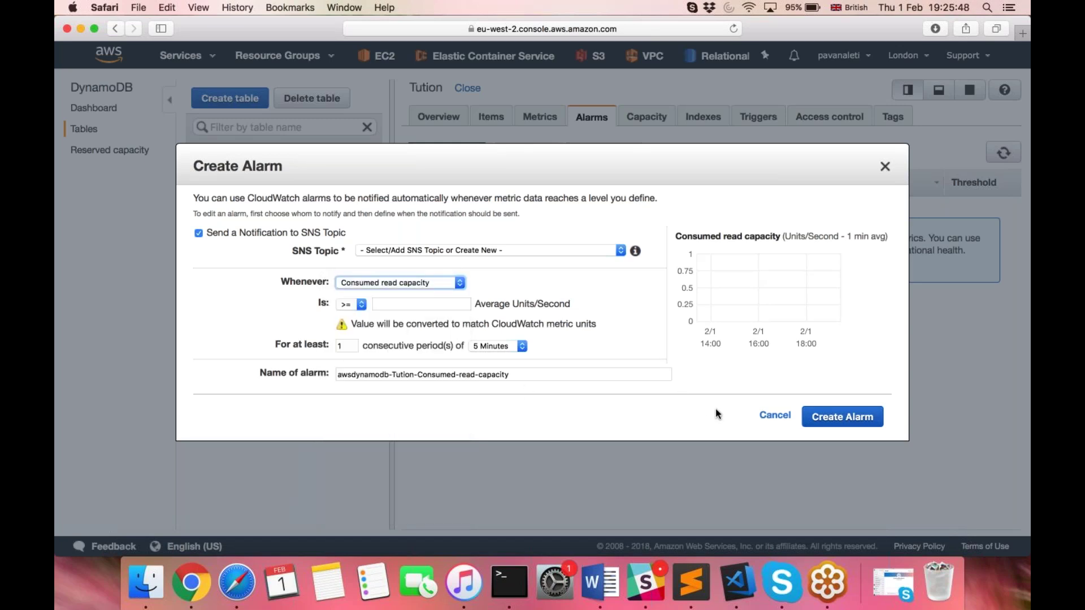
left_click(772, 417)
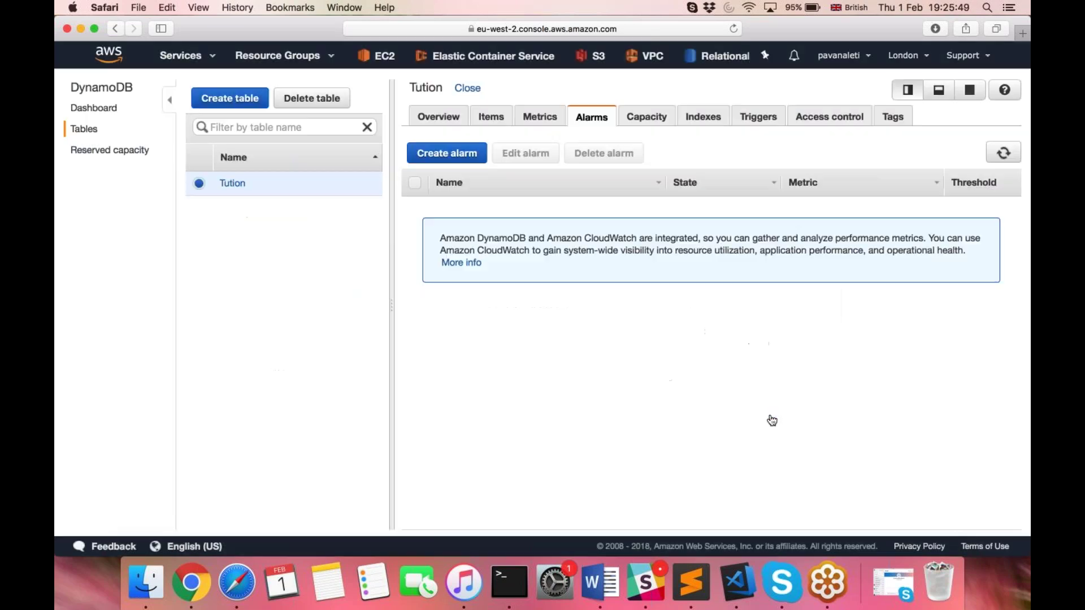
Review the table's capacity settings and calculator, try the existing IAM role option, and return to the new role DynamoDBAutoscaleRole
left_click(645, 117)
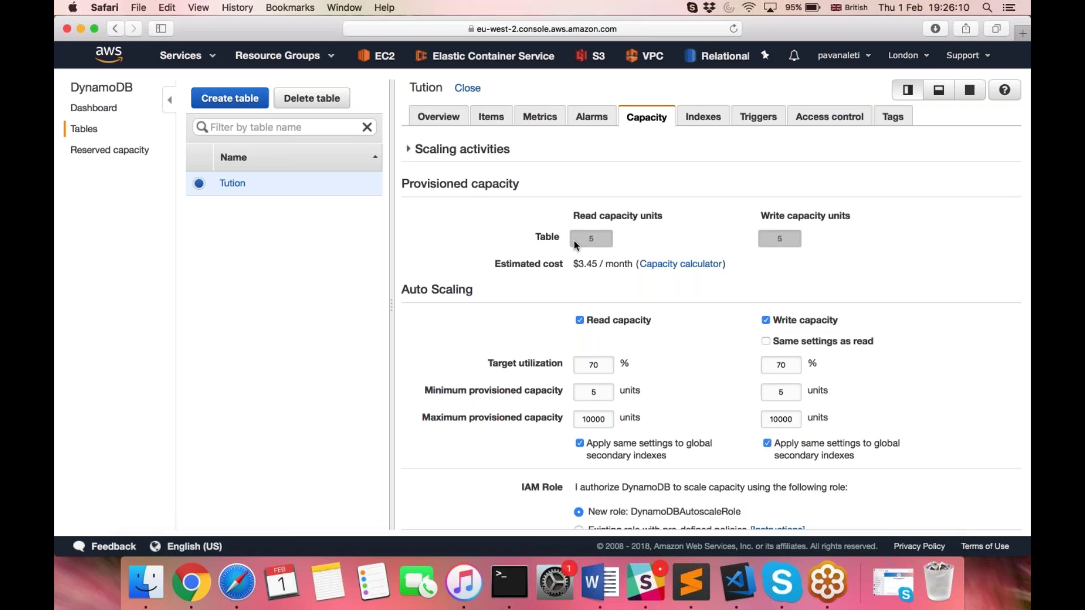
left_click(672, 270)
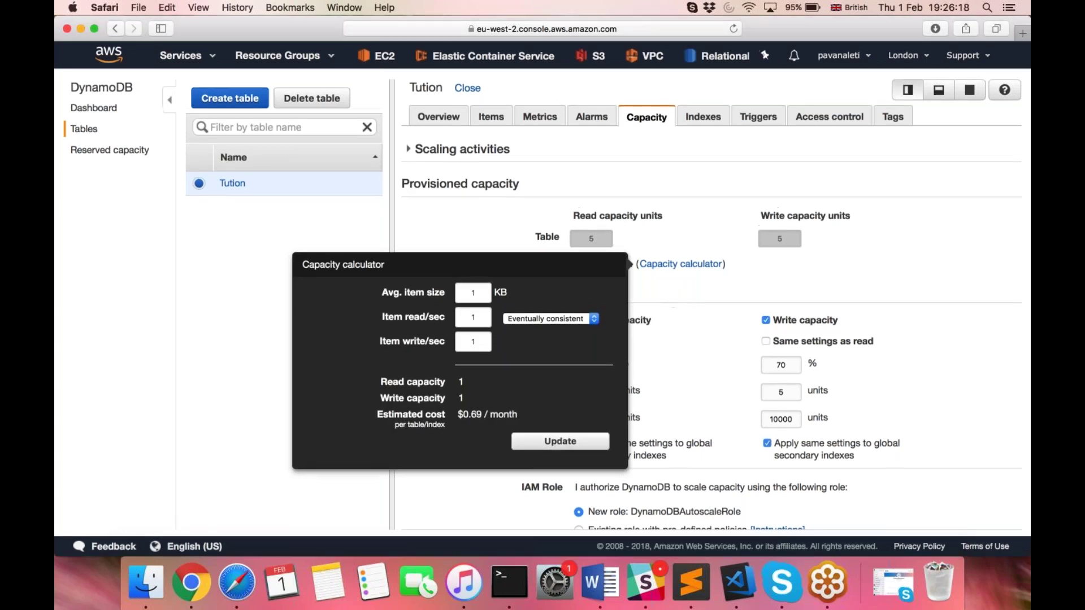
left_click(448, 236)
scroll(451, 243, "down", 3)
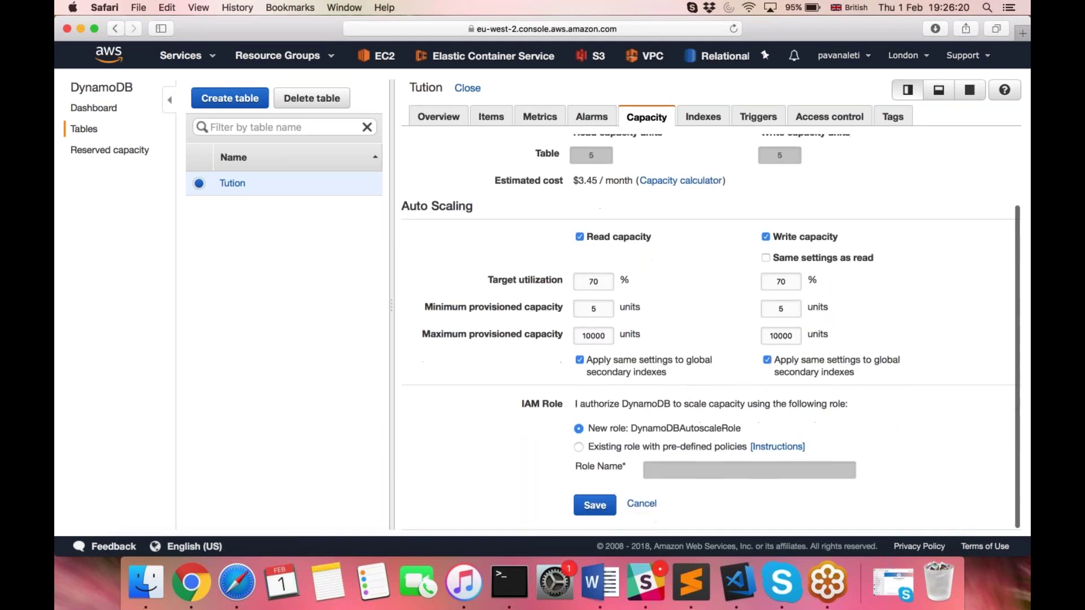
left_click(582, 451)
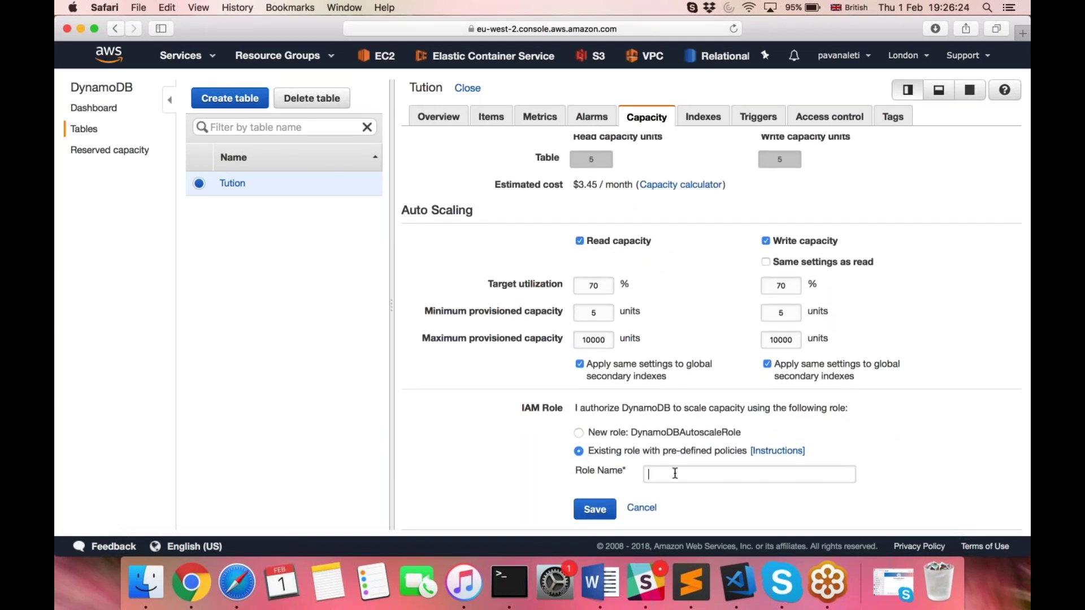
left_click(578, 434)
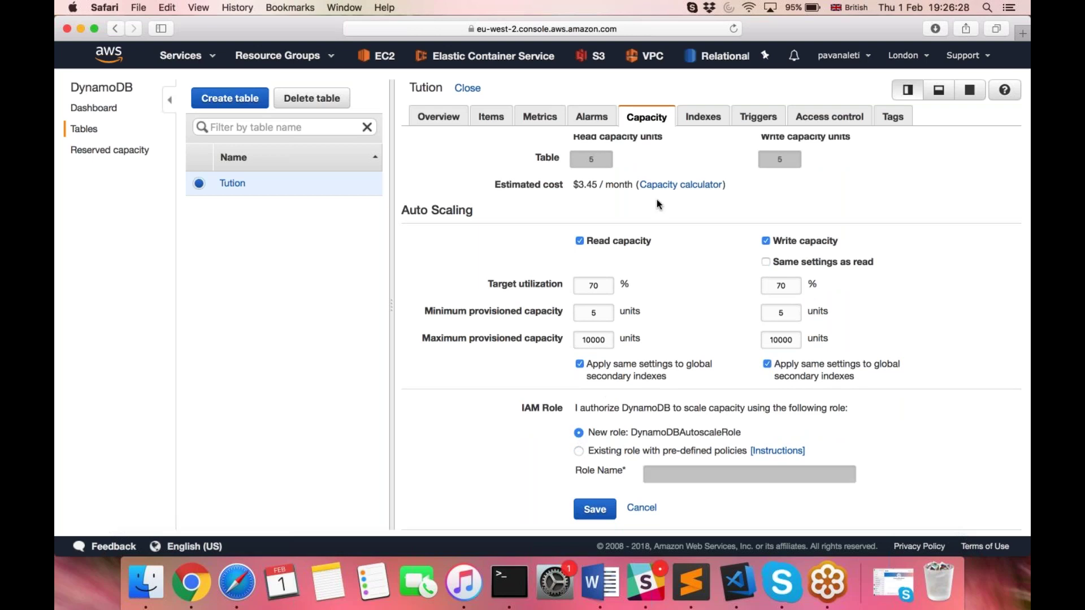
Try a different item write rate in the table's capacity calculator, reset it to 1 per second, and submit the update
scroll(657, 199, "up", 1)
left_click(681, 217)
double_click(473, 272)
left_click(478, 295)
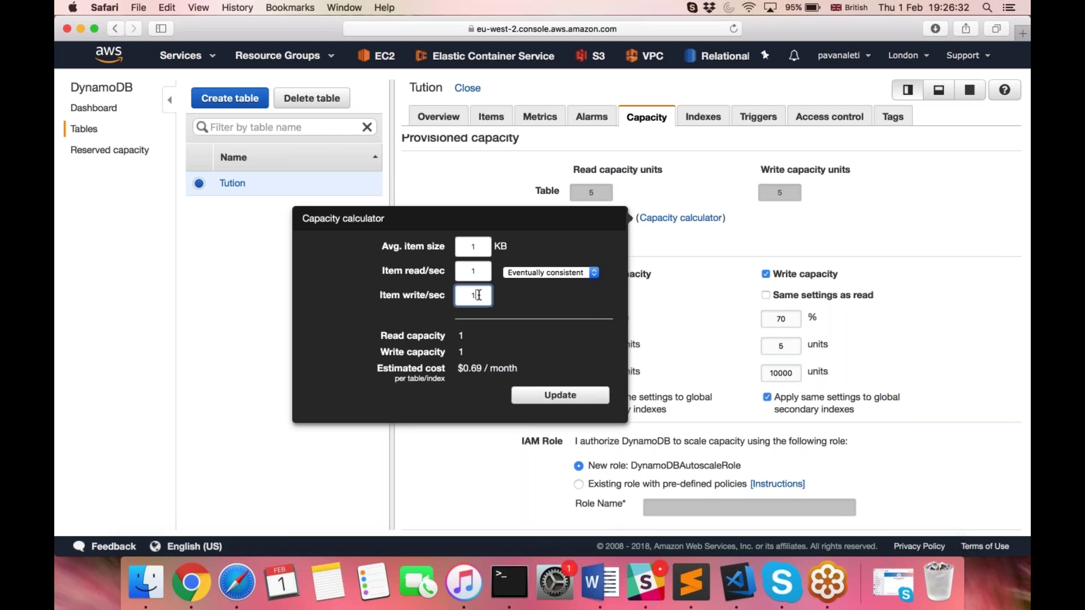
type("0")
double_click(480, 297)
type("1")
left_click(559, 395)
scroll(687, 313, "down", 2)
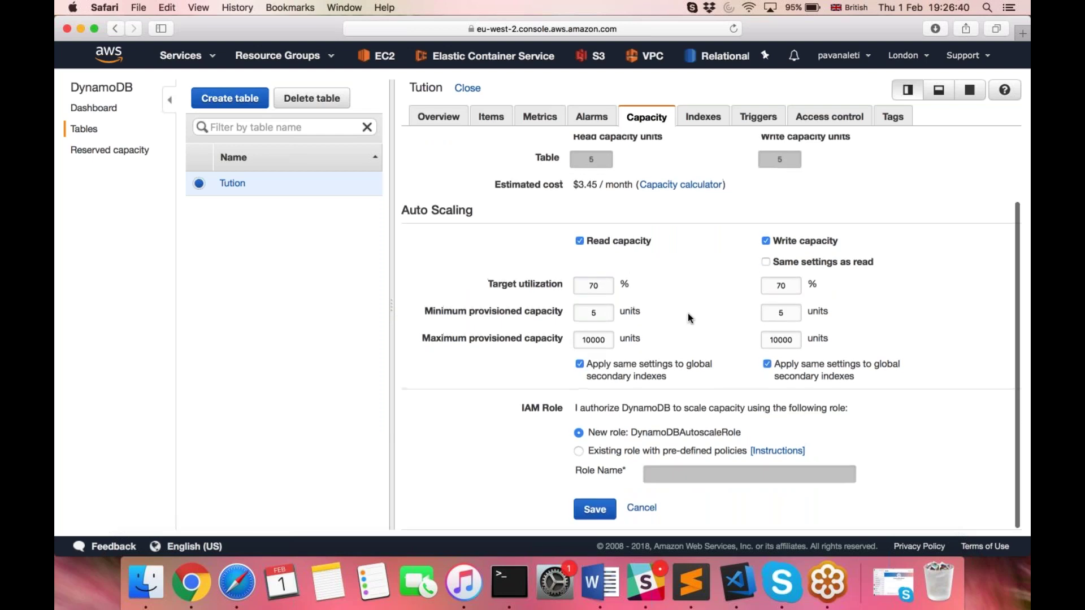
scroll(687, 313, "up", 2)
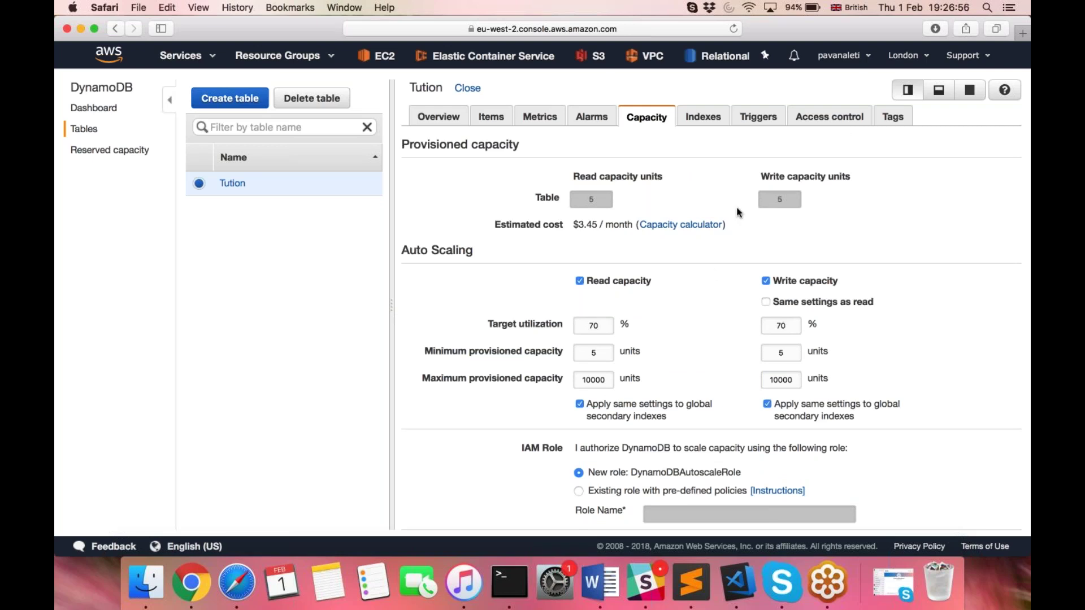
Review the Tution table's indexes, trigger creation options, access control and tags without adding anything
left_click(703, 116)
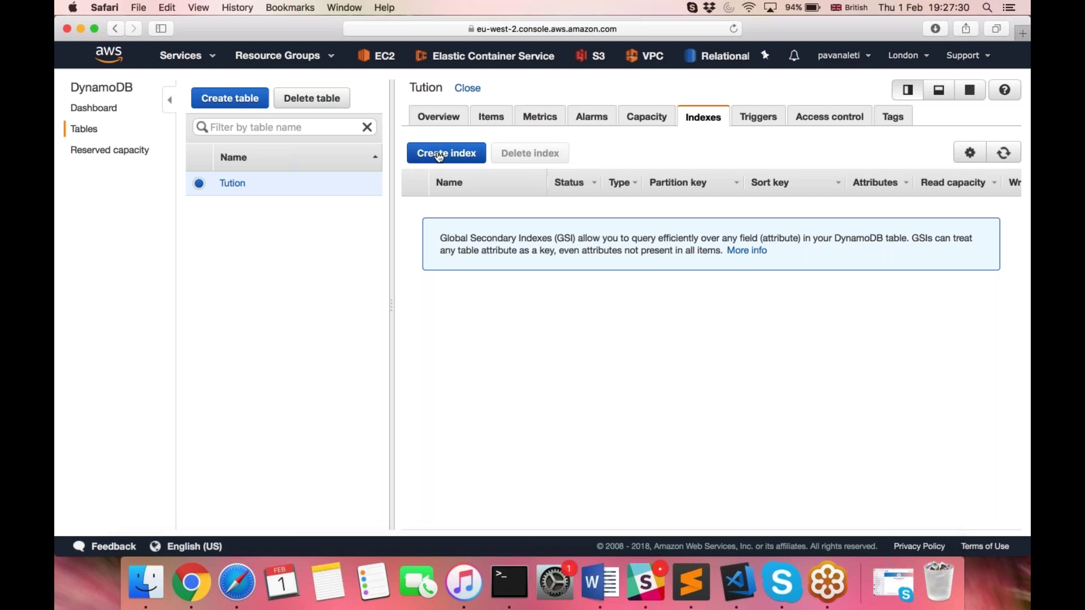
left_click(758, 127)
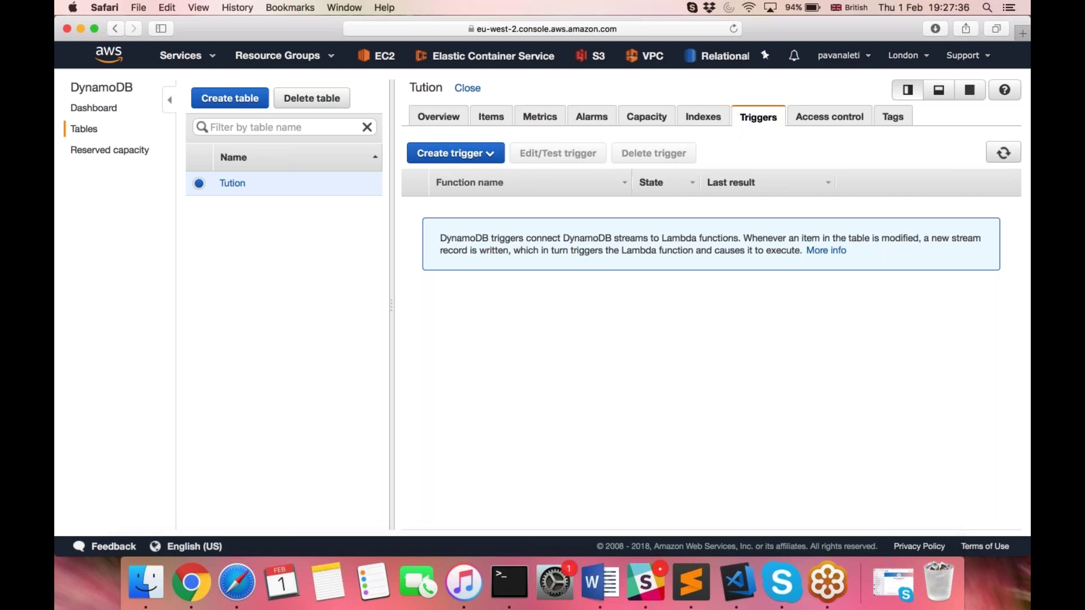
left_click(487, 156)
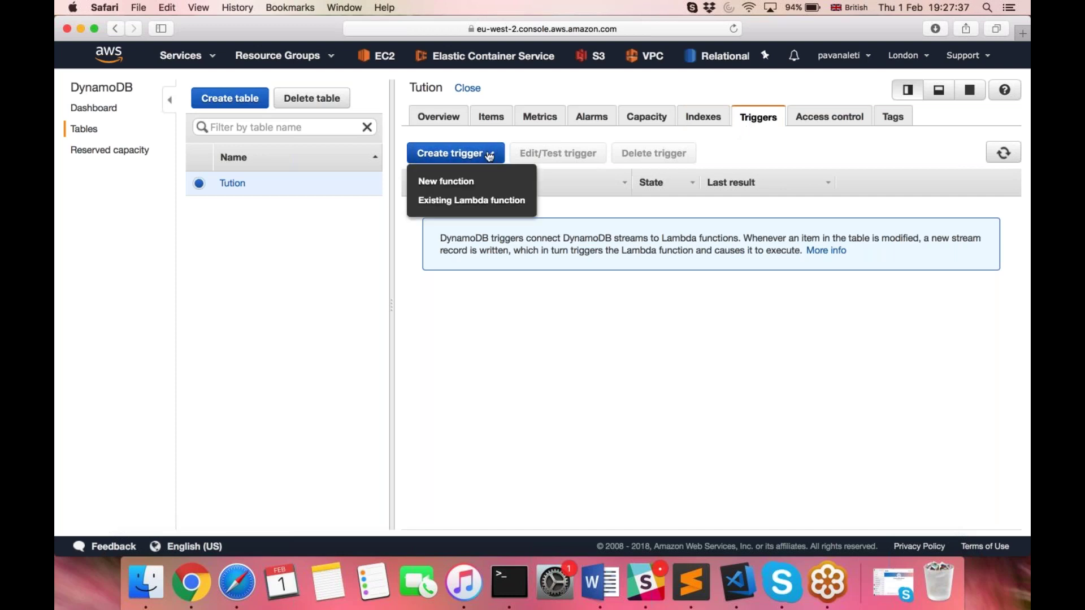
left_click(462, 202)
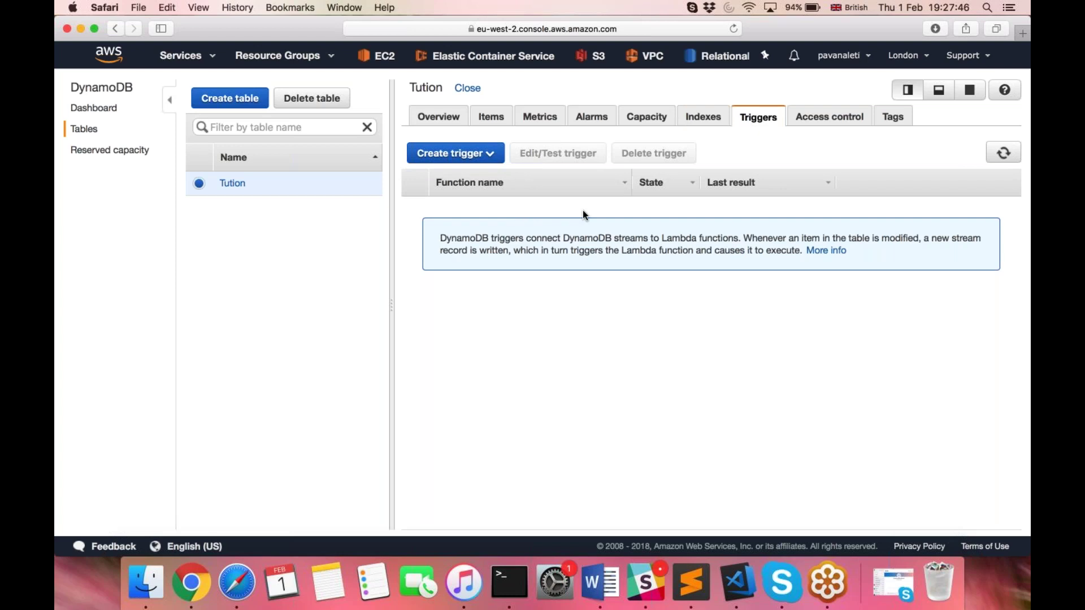
left_click(821, 120)
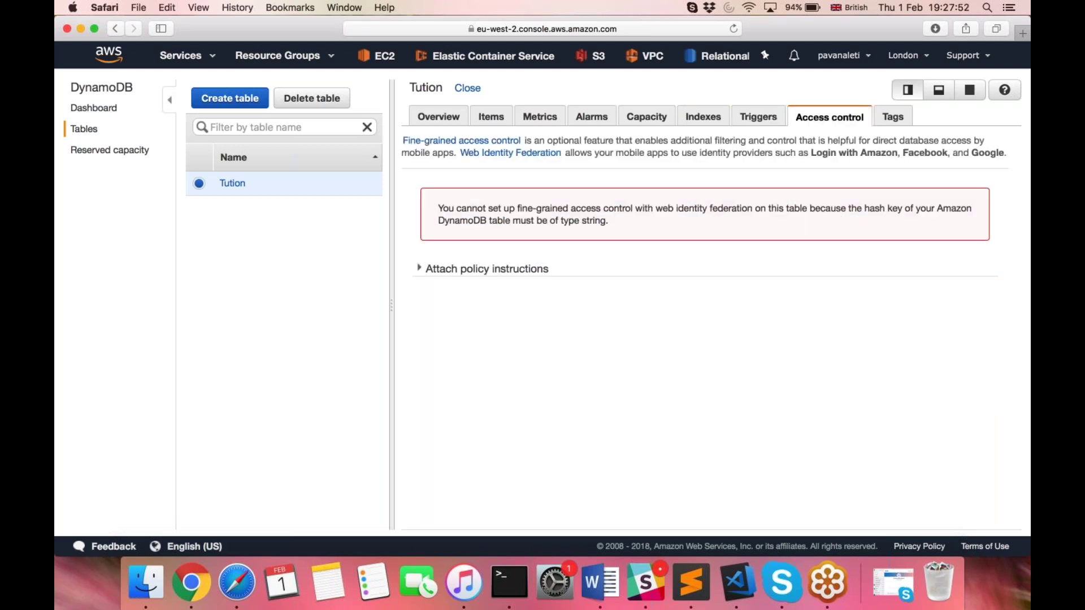
left_click(893, 117)
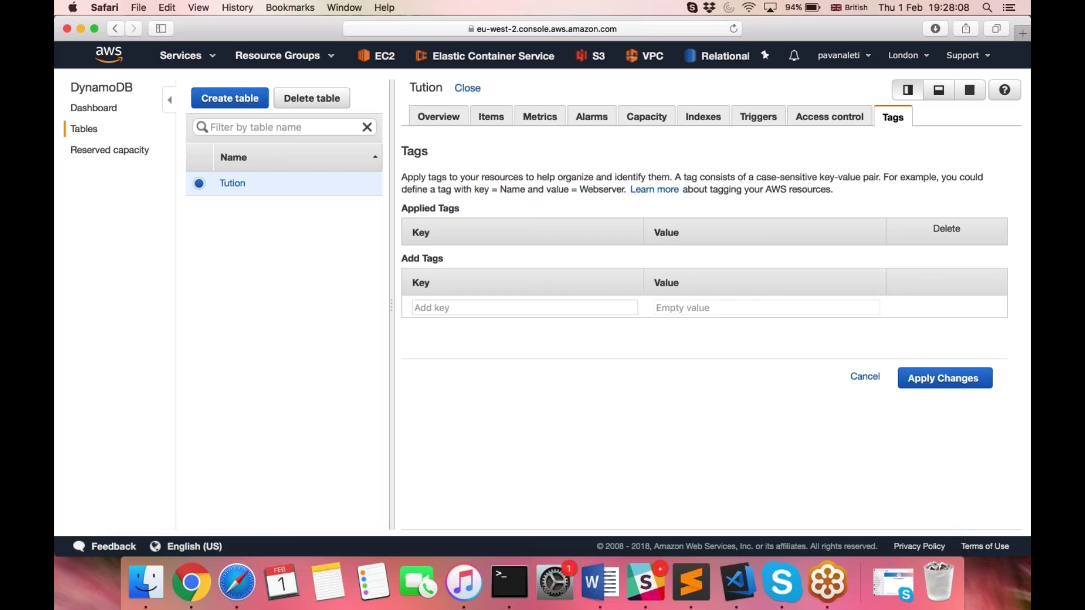
Start a new item in the Tution table with TID 1 and Course aws
left_click(491, 119)
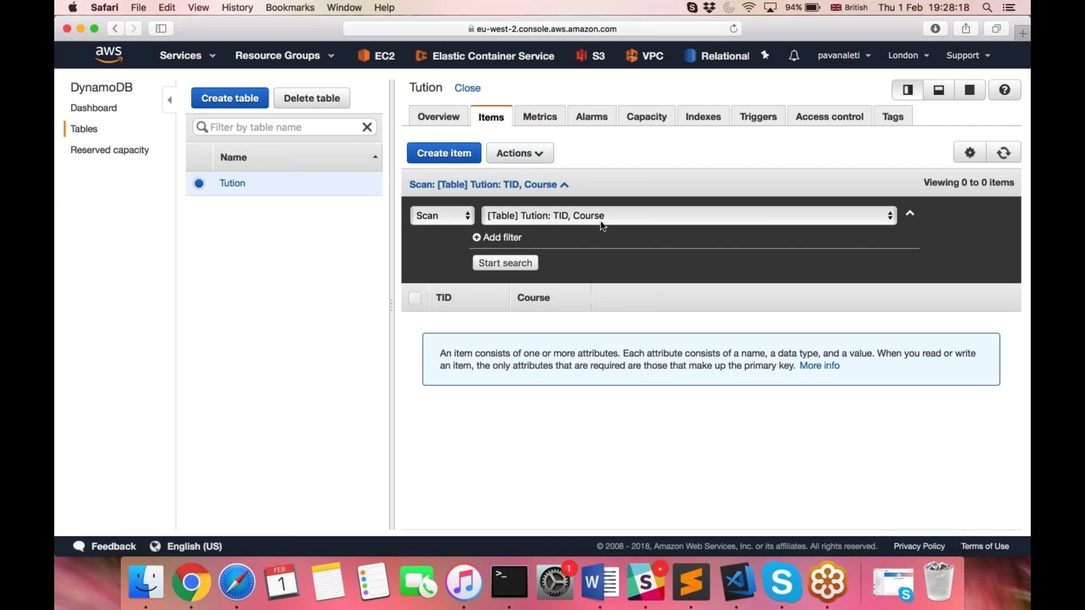
left_click(444, 156)
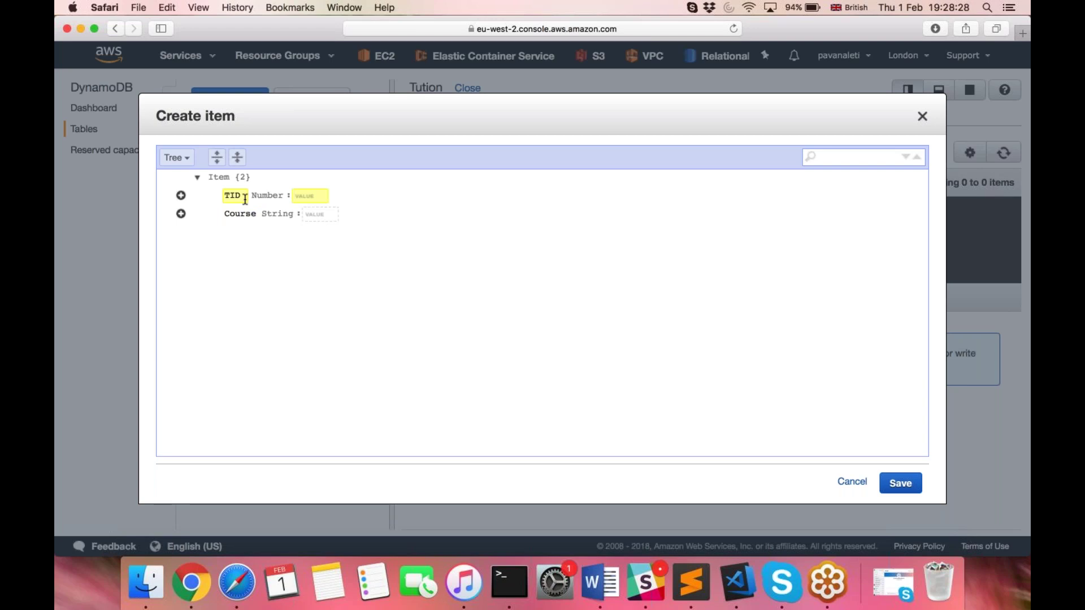
type("1")
left_click(314, 215)
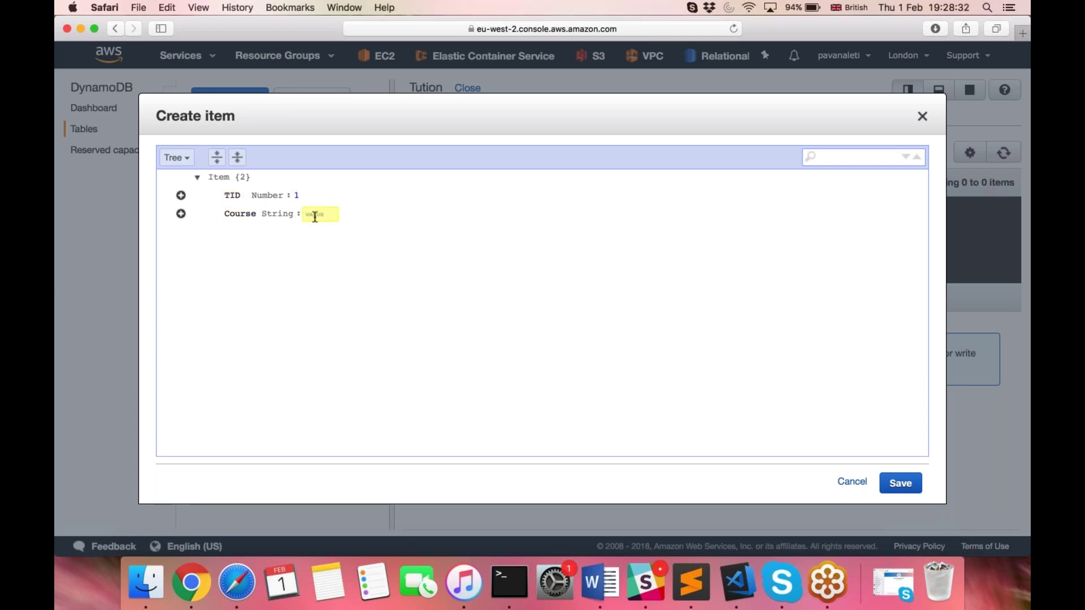
type("aws")
Append a string attribute called Name after Course and enter the person's first name as its value
left_click(180, 213)
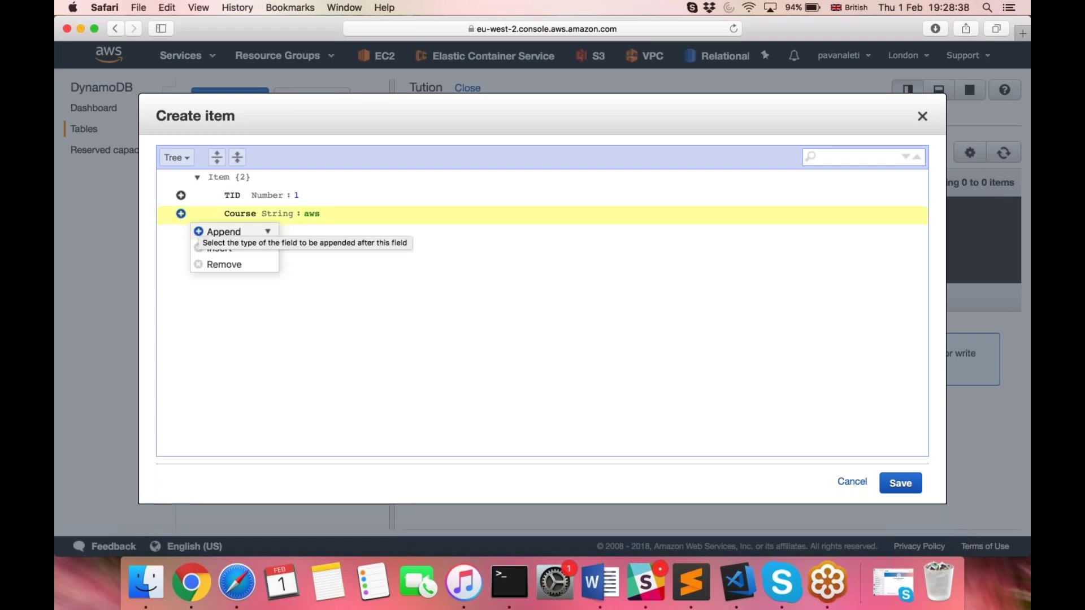
mouse_move(202, 235)
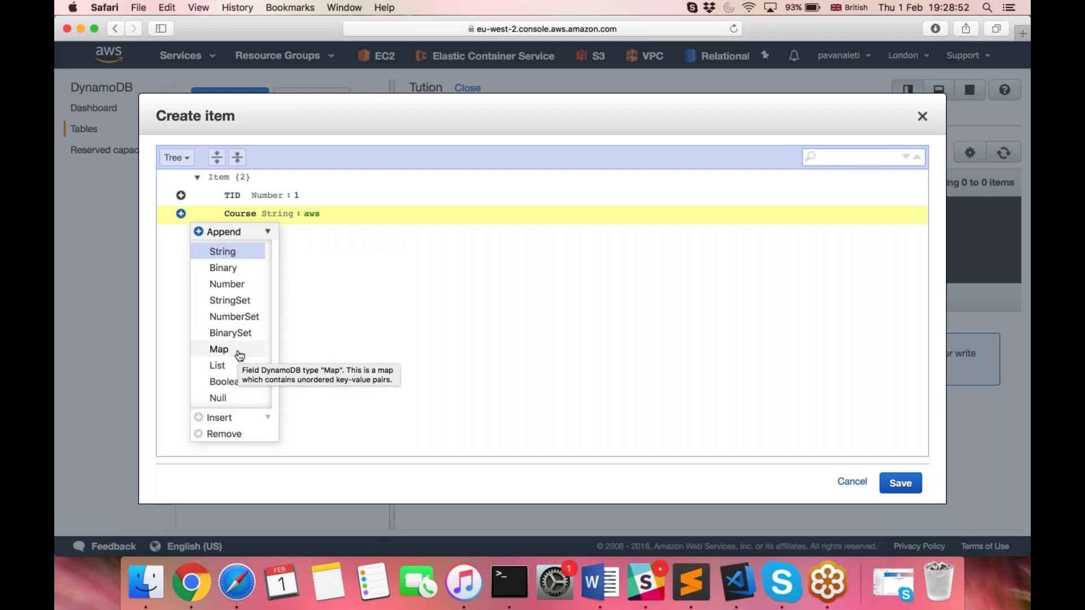
left_click(223, 253)
type("Name")
key("Tab")
type("Pavan")
Append a string attribute called Location with the value London after Name, and save the item
left_click(181, 233)
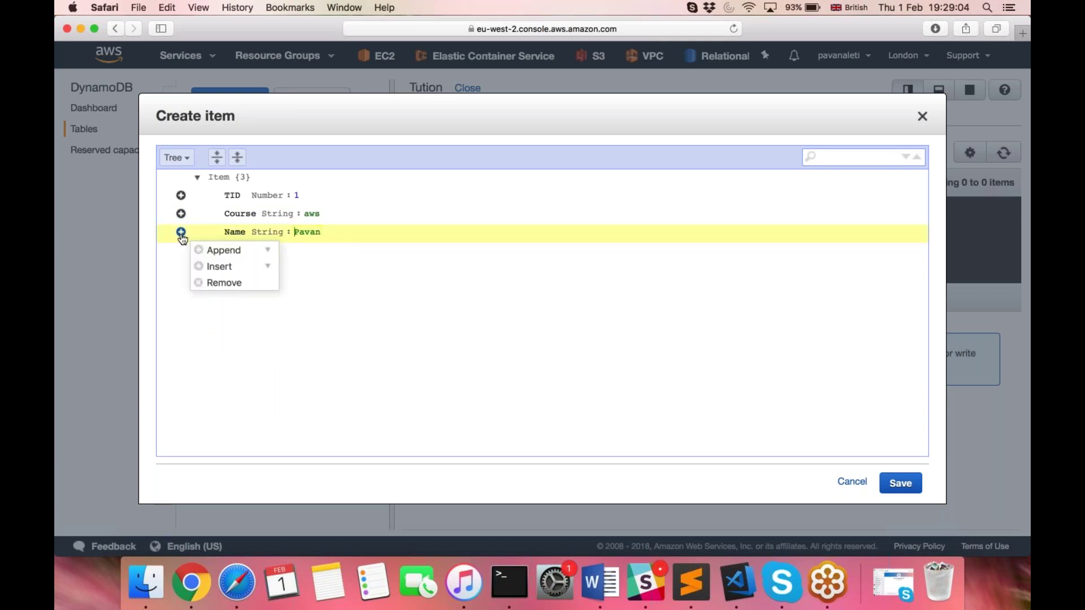
mouse_move(231, 250)
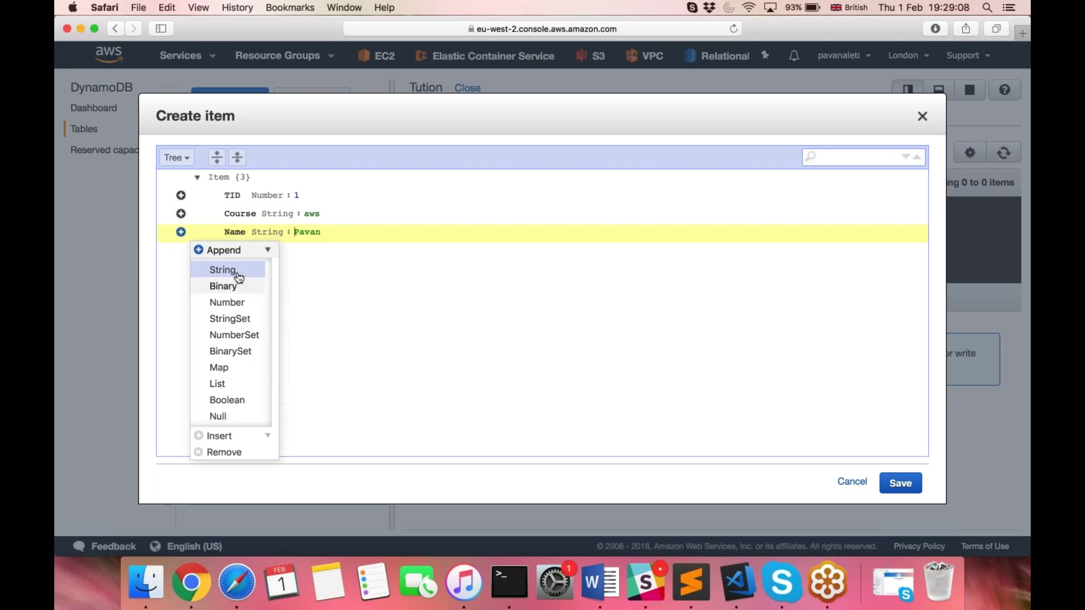
left_click(223, 271)
type("Location")
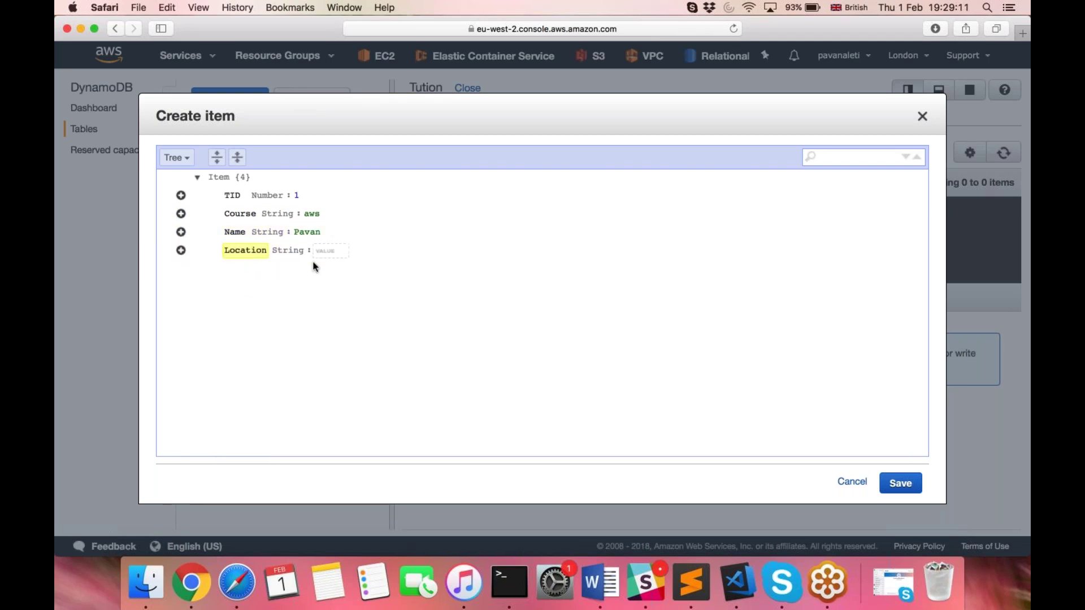
key("Tab")
type("London")
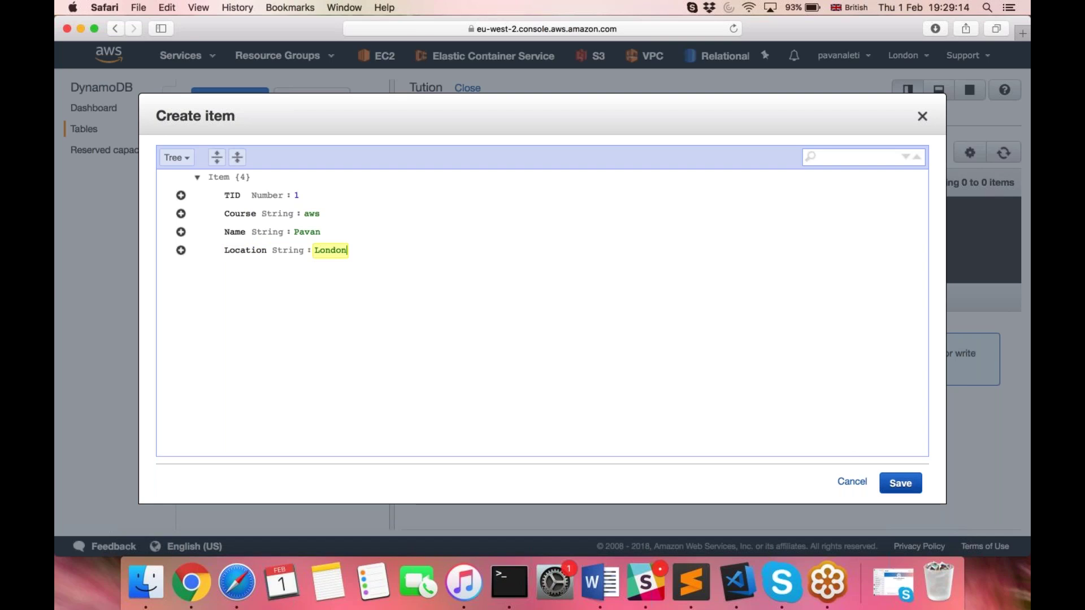
left_click(901, 484)
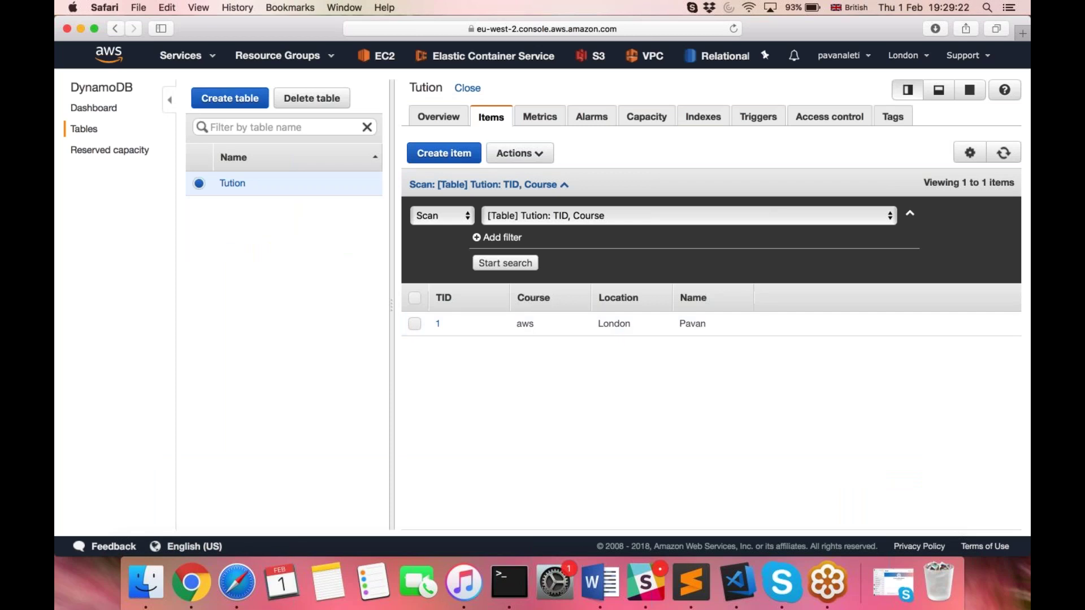
Start a second item in the Tution table with TID 1 and Course aws
left_click(438, 153)
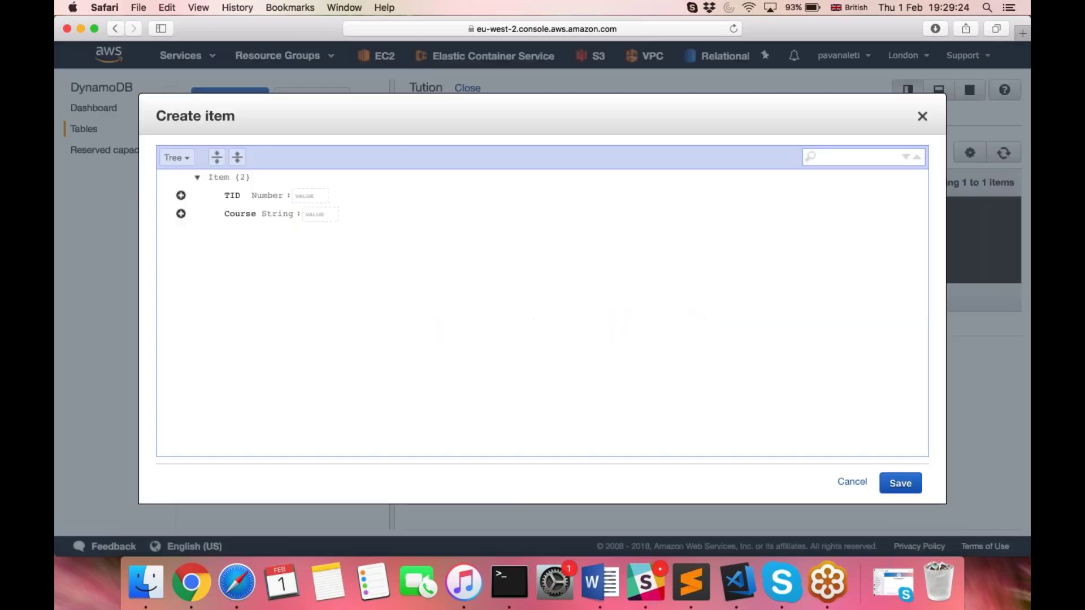
left_click(307, 196)
type("1")
left_click(313, 214)
type("aws")
Add a string attribute called Name to the second item and enter the person's name as its value
left_click(181, 214)
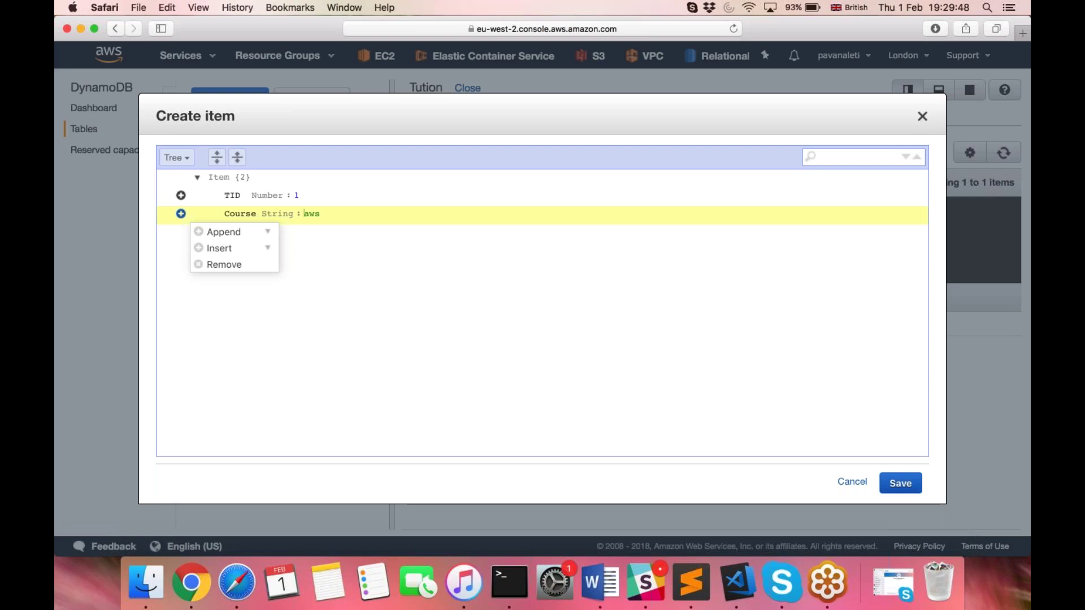
left_click(226, 249)
type("Name")
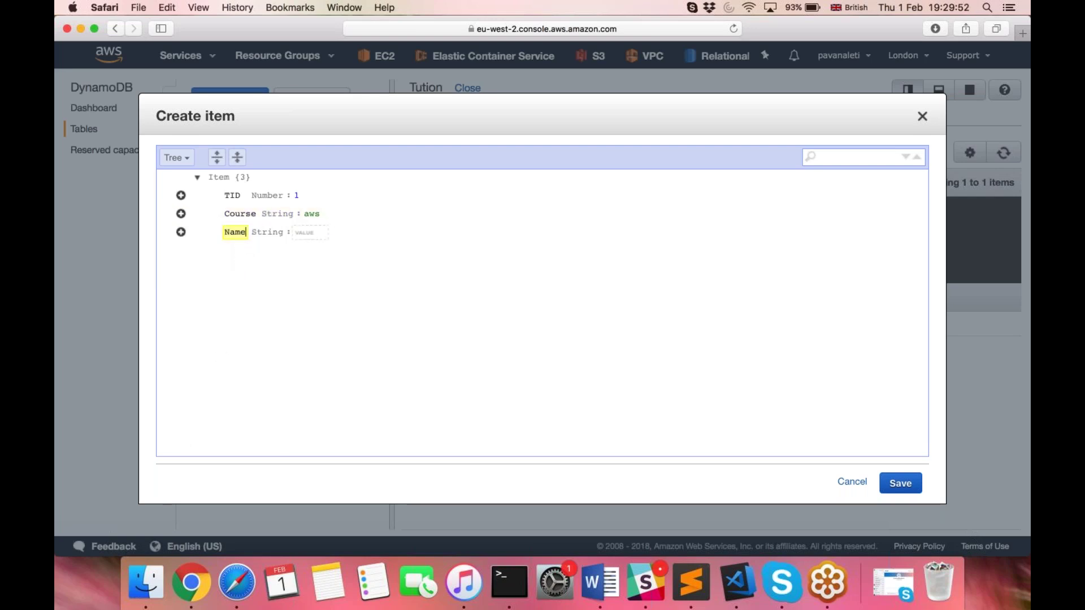
left_click(303, 237)
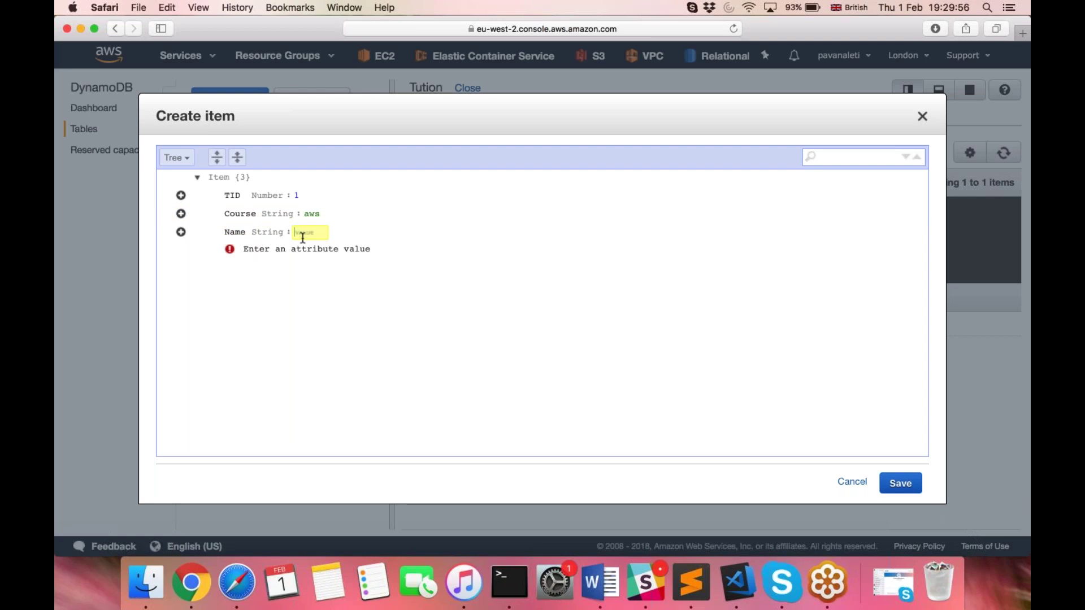
type("Aleti")
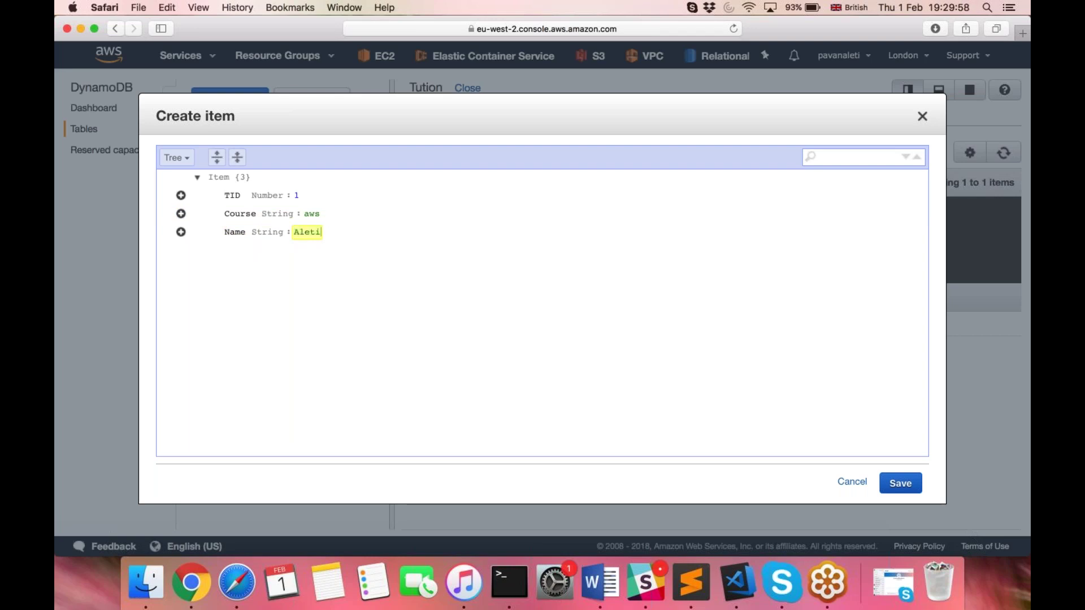
Append a string attribute called Subject with the value DynamoDB after Name
left_click(180, 233)
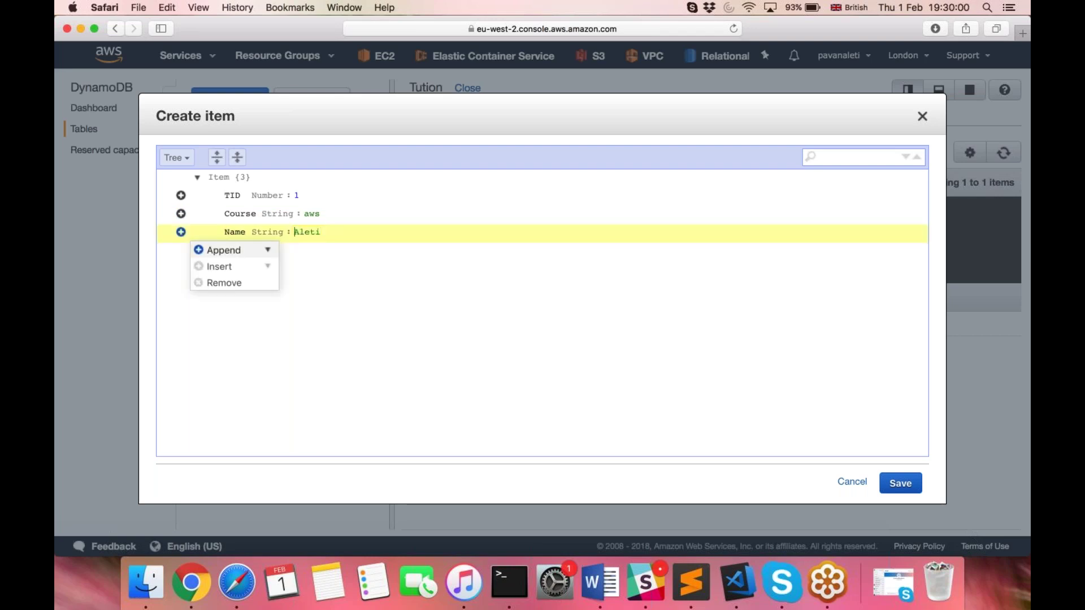
left_click(224, 251)
left_click(214, 271)
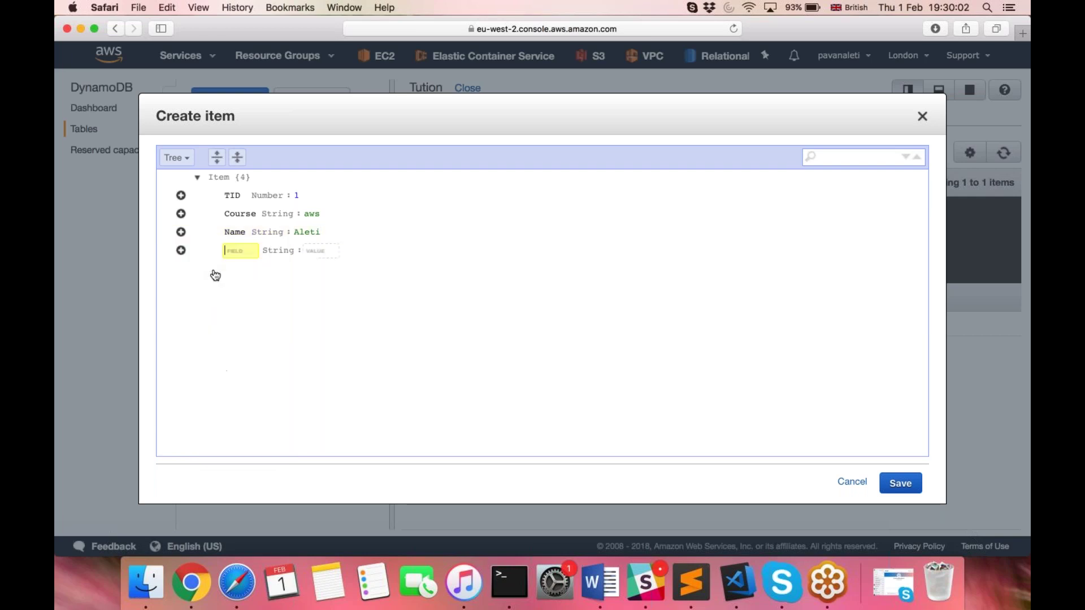
type("M")
key("BackSpace")
type("Sub")
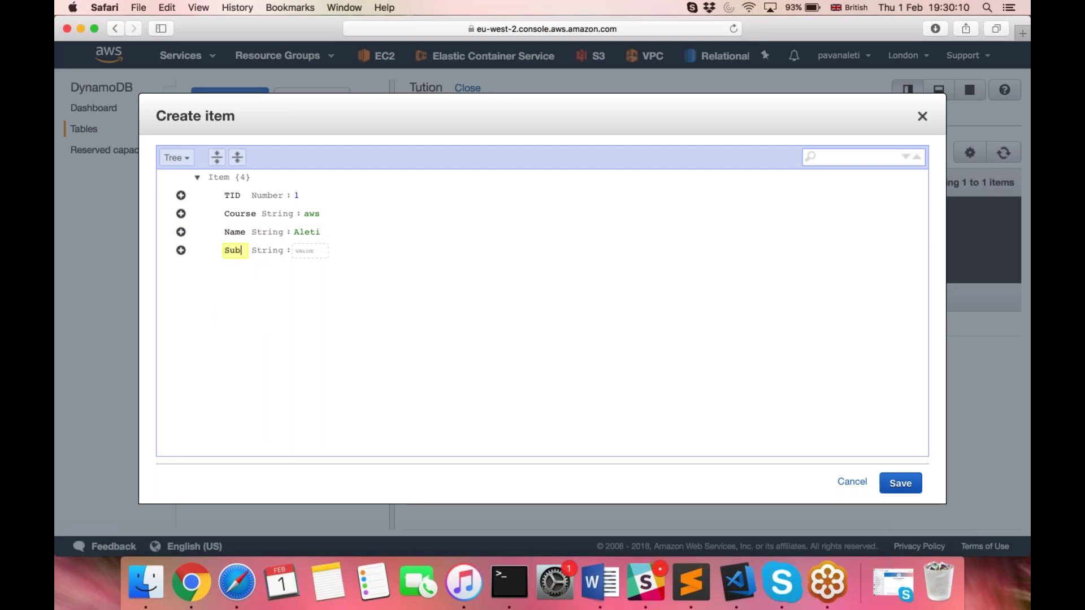
type("ject")
left_click(324, 251)
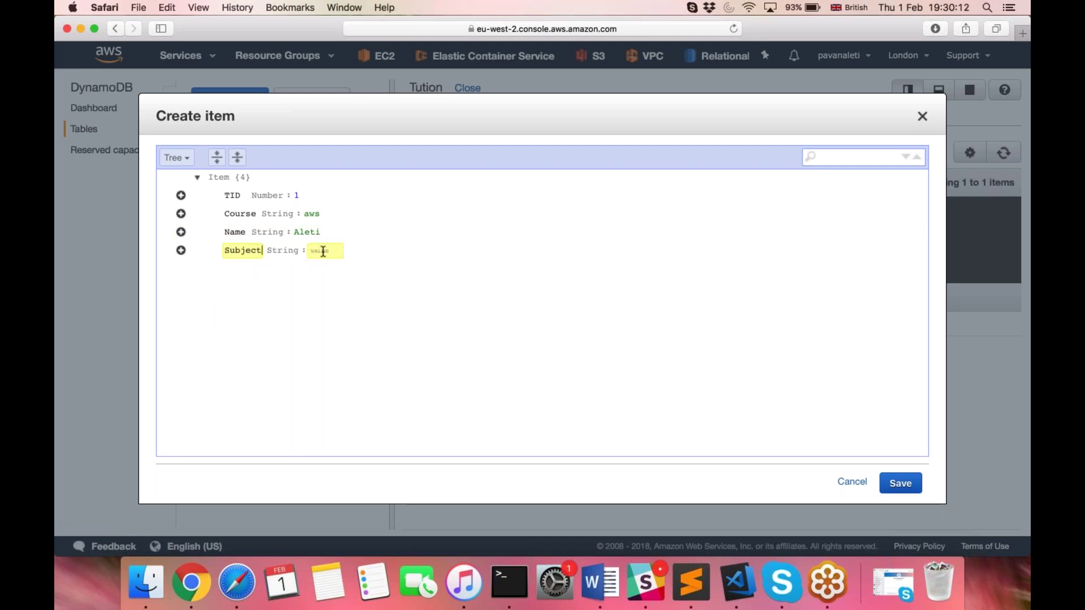
type("DynamoDB")
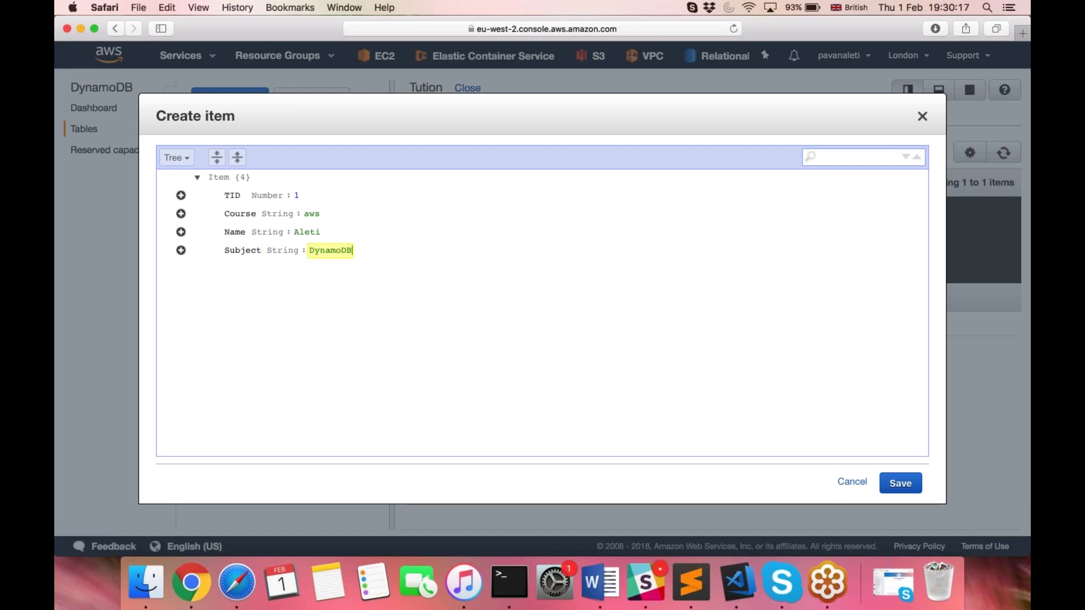
Append a number attribute called Marks with the value 90 after Subject, and try to save the item
left_click(181, 250)
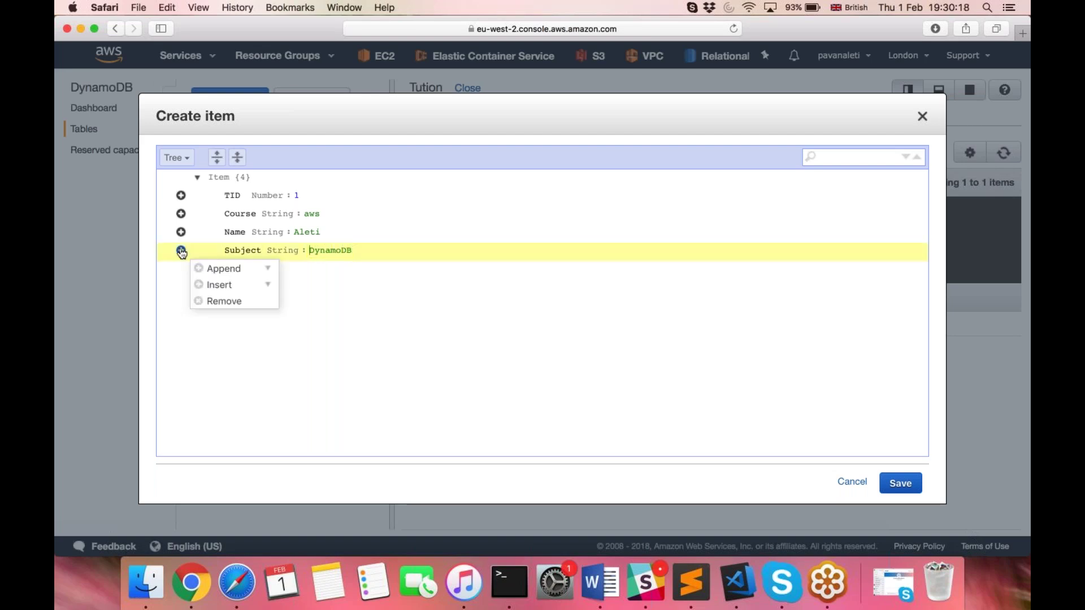
mouse_move(228, 275)
left_click(229, 321)
type("Marks")
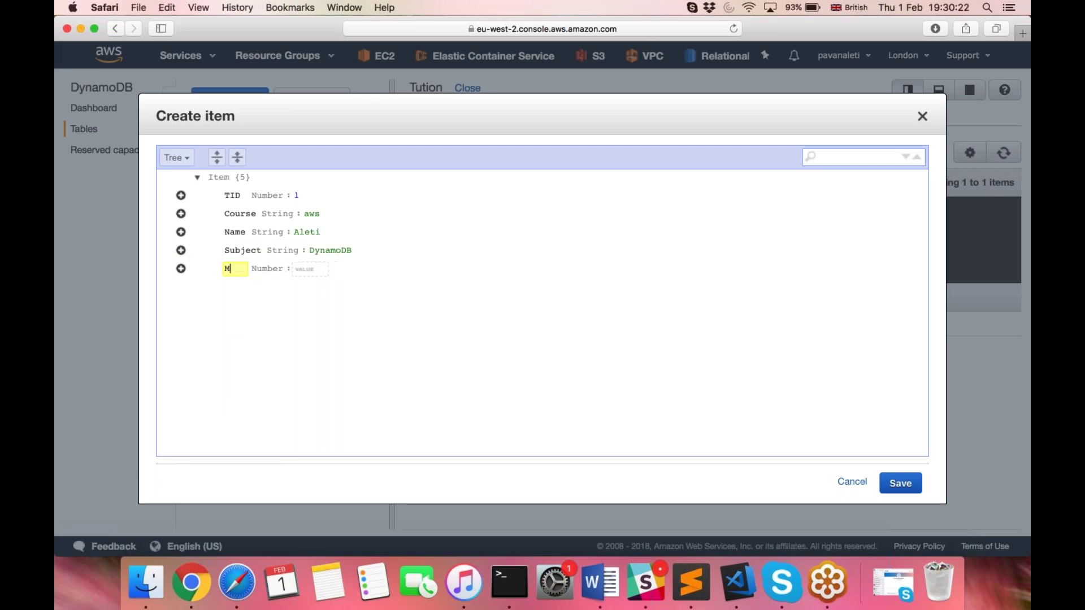
left_click(313, 270)
type("90")
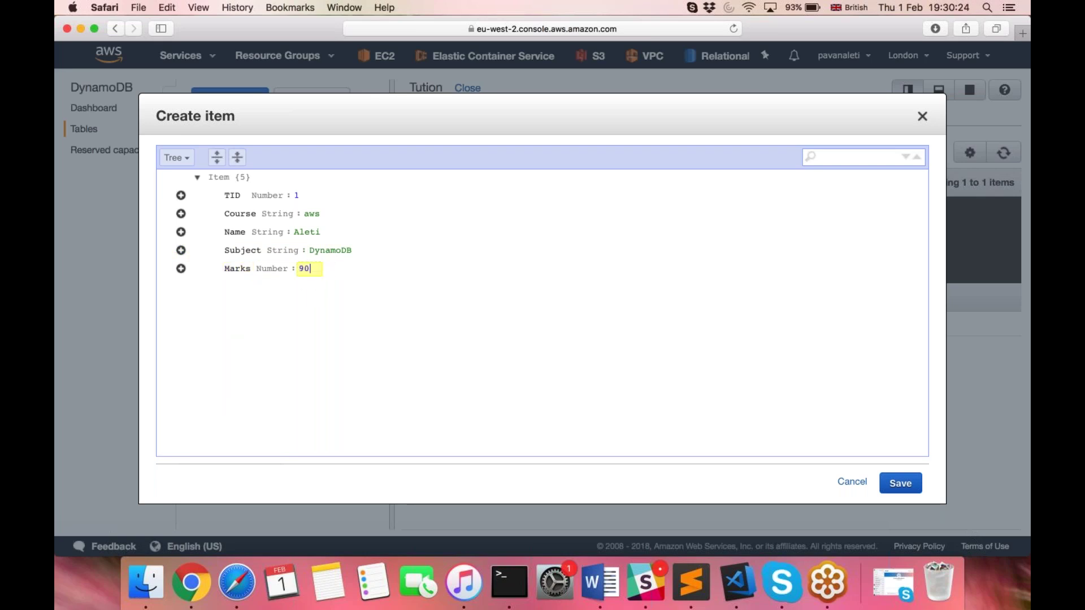
left_click(904, 489)
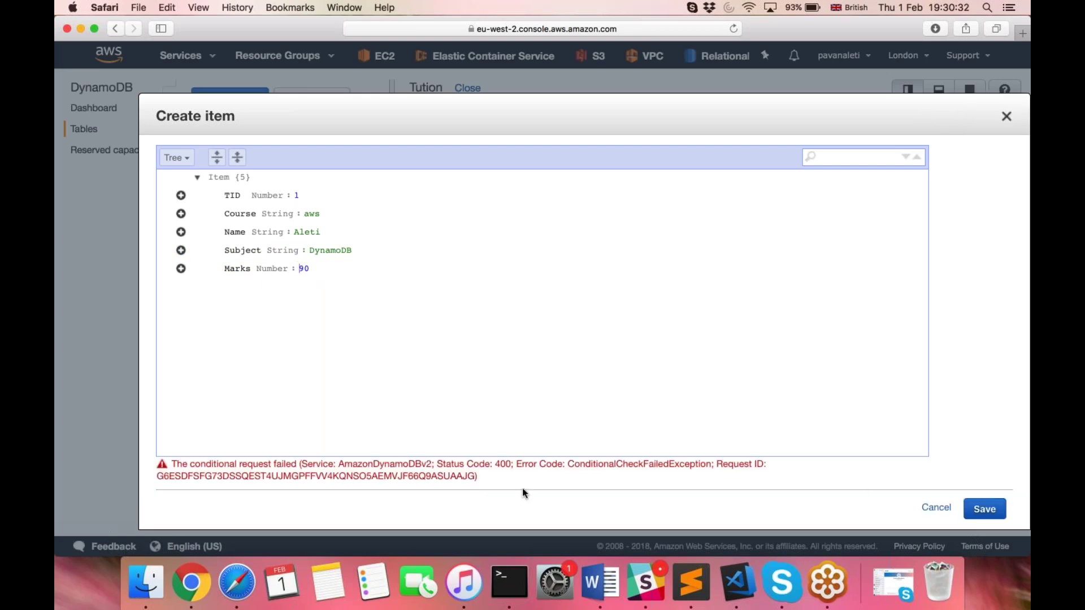
Move the Create item dialog aside and compare the new item's TID and Course with those of the existing item
left_click_drag(442, 119, 456, 404)
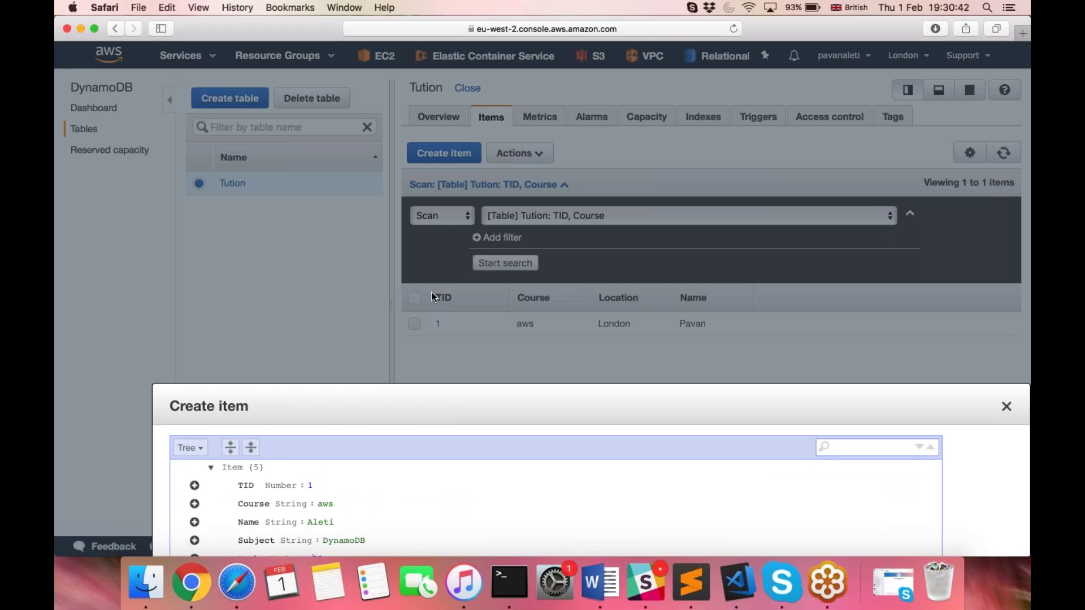
mouse_move(416, 300)
left_mouse_down()
mouse_move(513, 357)
mouse_move(582, 282)
mouse_move(446, 270)
mouse_move(393, 297)
left_mouse_up()
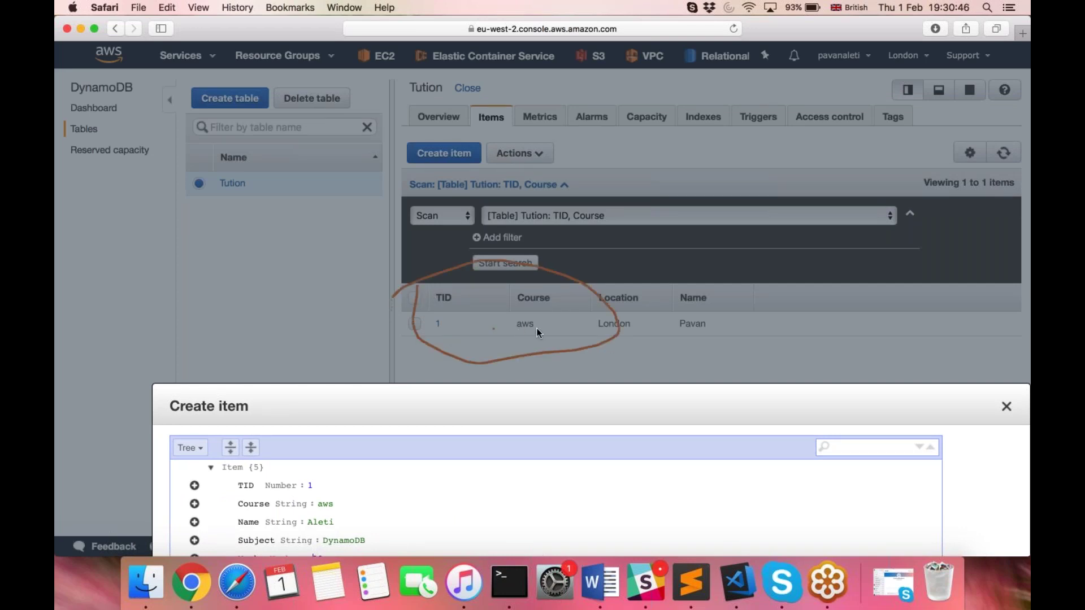
mouse_move(286, 496)
left_mouse_down()
mouse_move(340, 496)
mouse_move(358, 513)
left_mouse_up()
left_click_drag(419, 403, 377, 310)
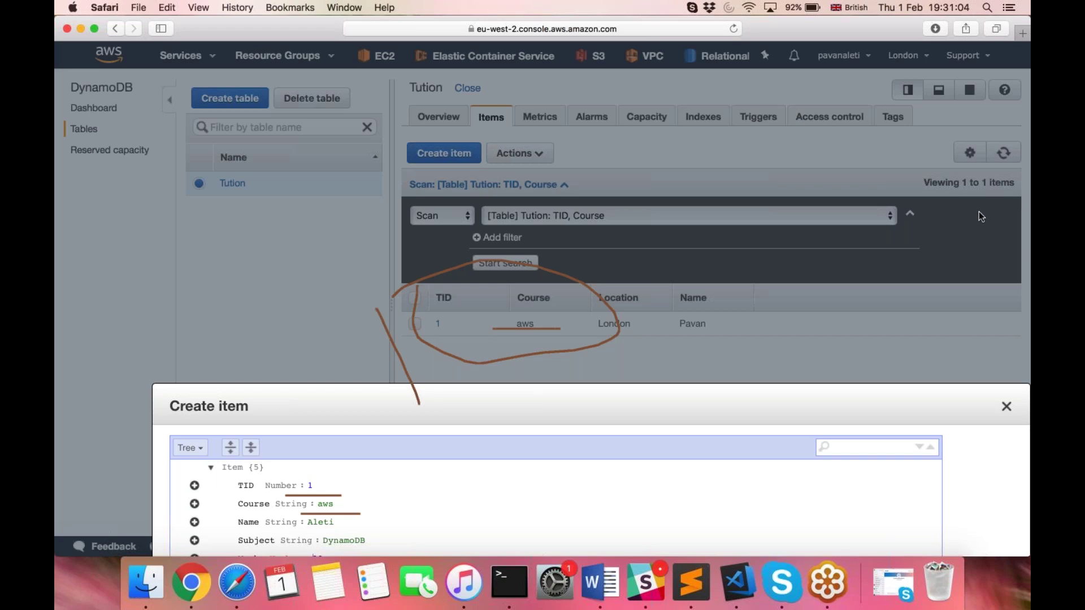
scroll(535, 395, "down", 1)
scroll(528, 318, "down", 5)
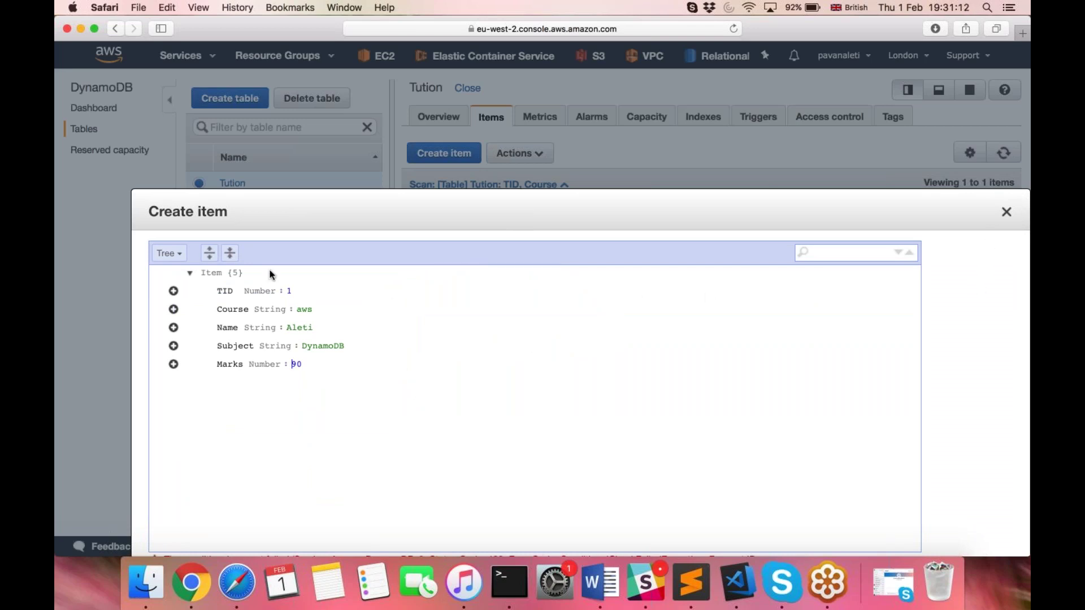
Change the new item's Course value to ansible and save the item
double_click(304, 309)
type("ja")
key("BackSpace")
key("BackSpace")
type("ansible")
left_click_drag(354, 217, 330, 126)
left_click(982, 514)
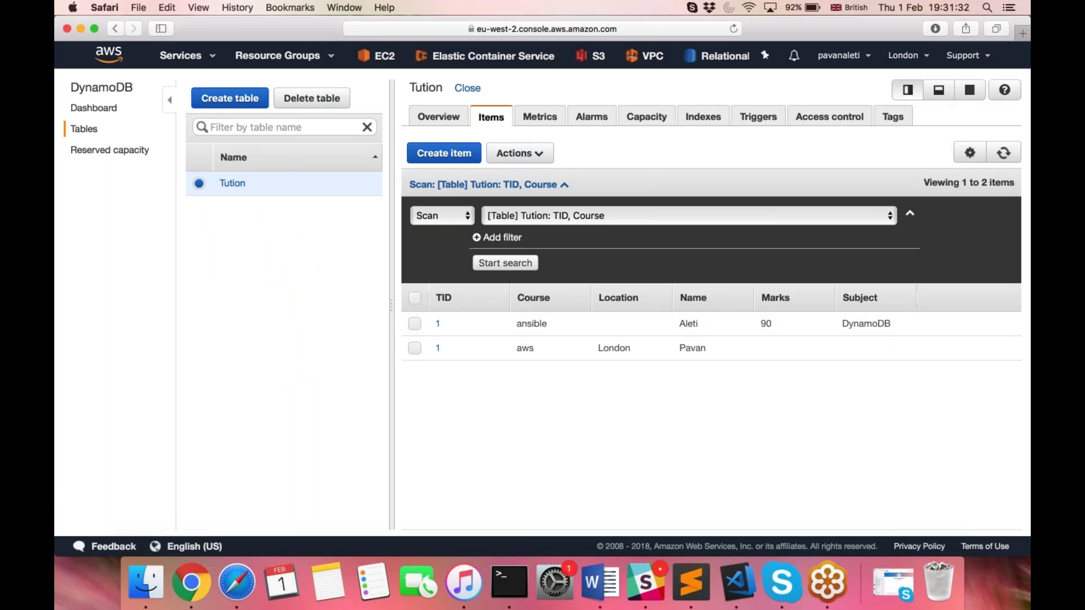
Start a new item with TID 2 and Course aws
left_click(435, 159)
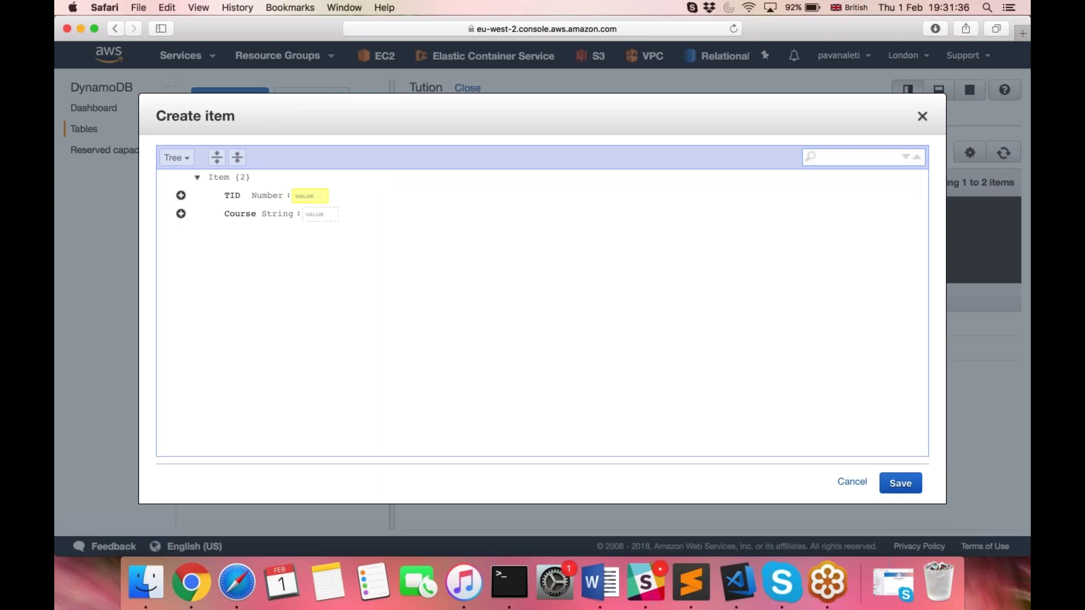
type("2")
key("Tab")
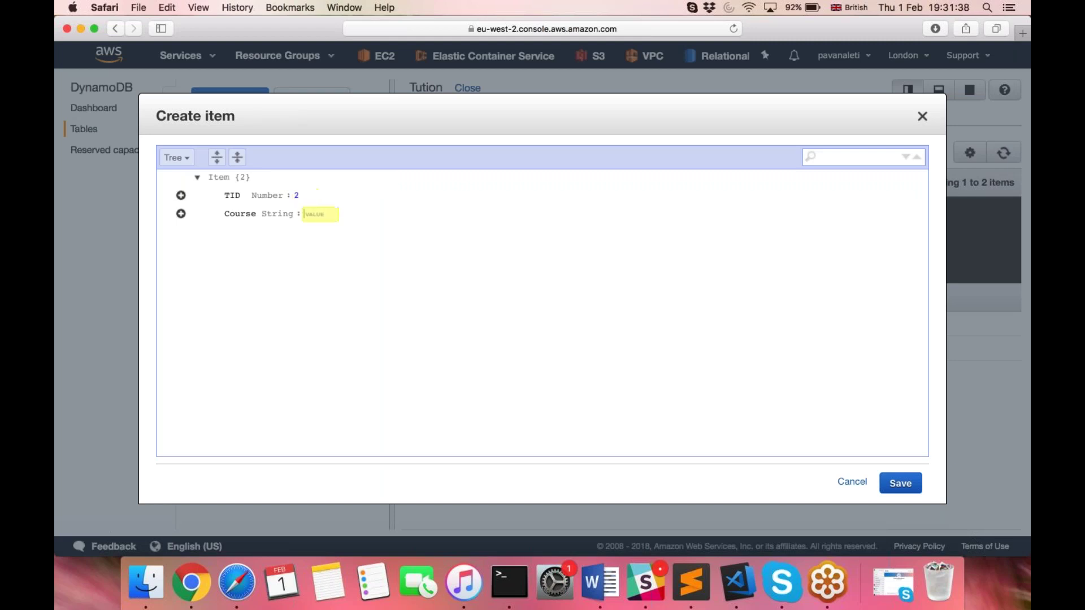
type("aws")
Append a number attribute called Age with the value 24 after Course
left_click(180, 214)
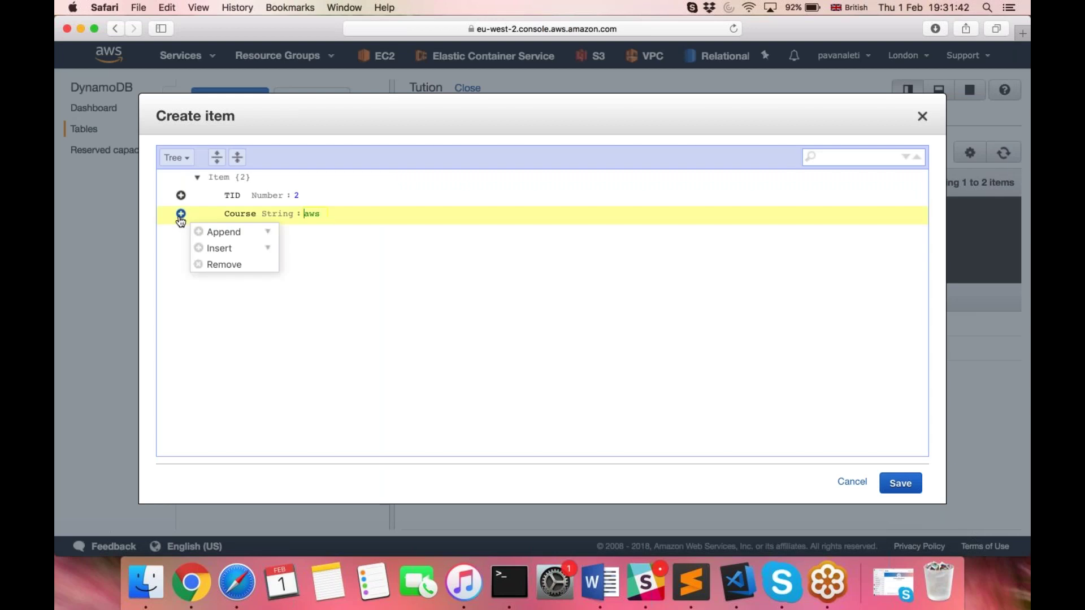
left_click(187, 232)
left_click(181, 214)
left_click(205, 234)
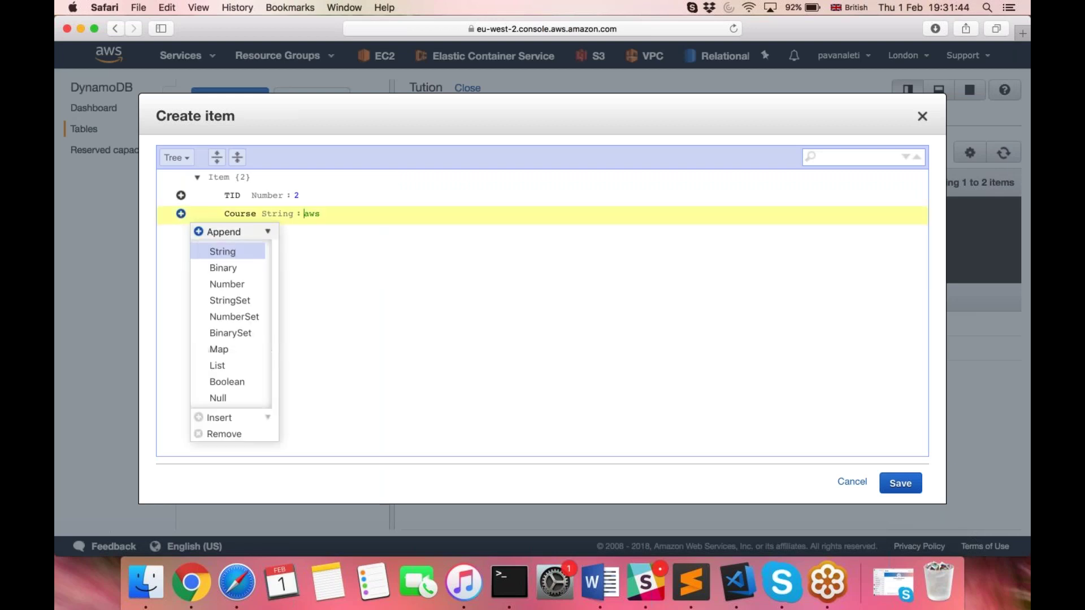
left_click(236, 285)
type("Ma")
key("BackSpace")
key("BackSpace")
type("Age")
key("Tab")
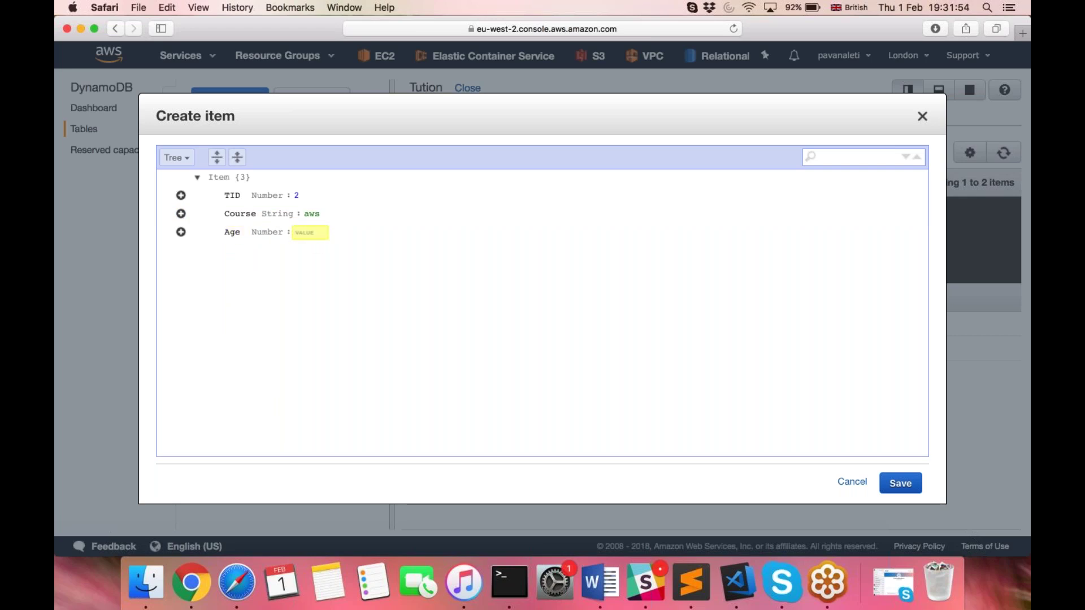
type("24")
Append a number attribute called Marks with the value 35 after Age, and save the item
left_click(181, 232)
mouse_move(209, 250)
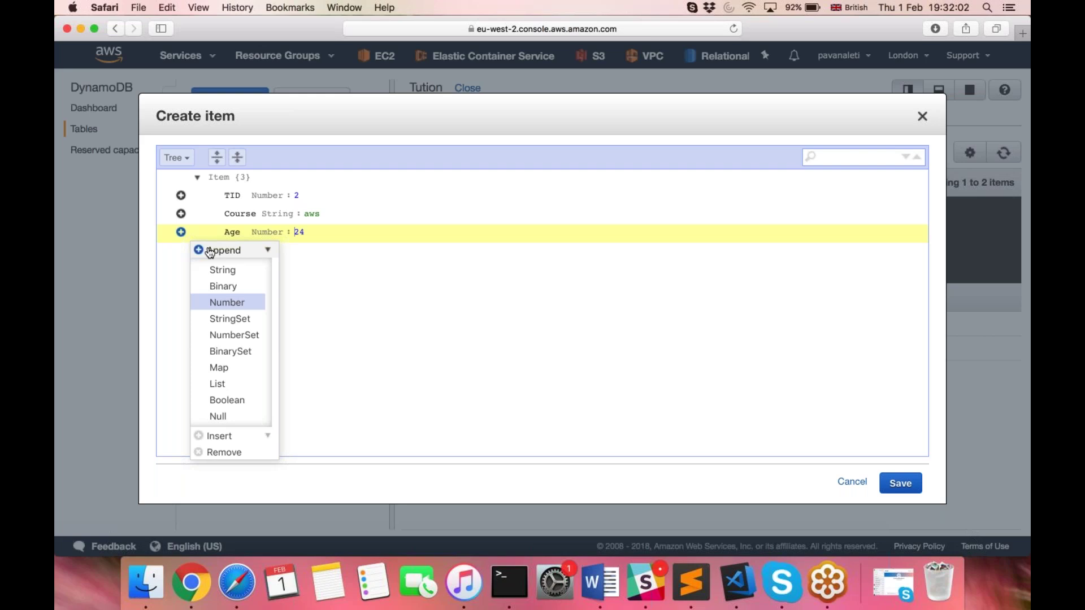
left_click(234, 303)
type("Marks")
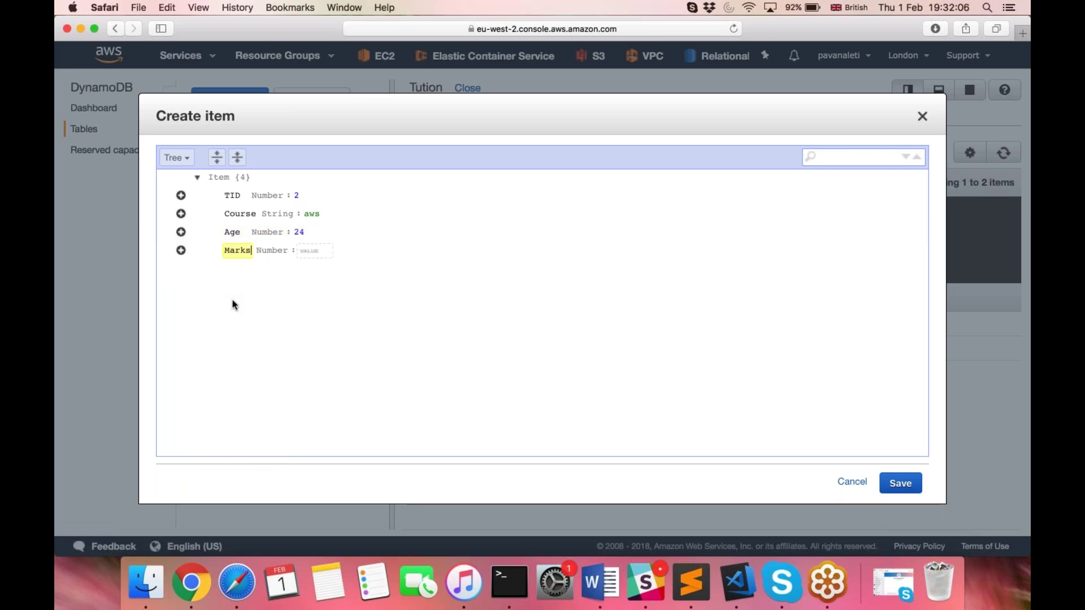
left_click(310, 250)
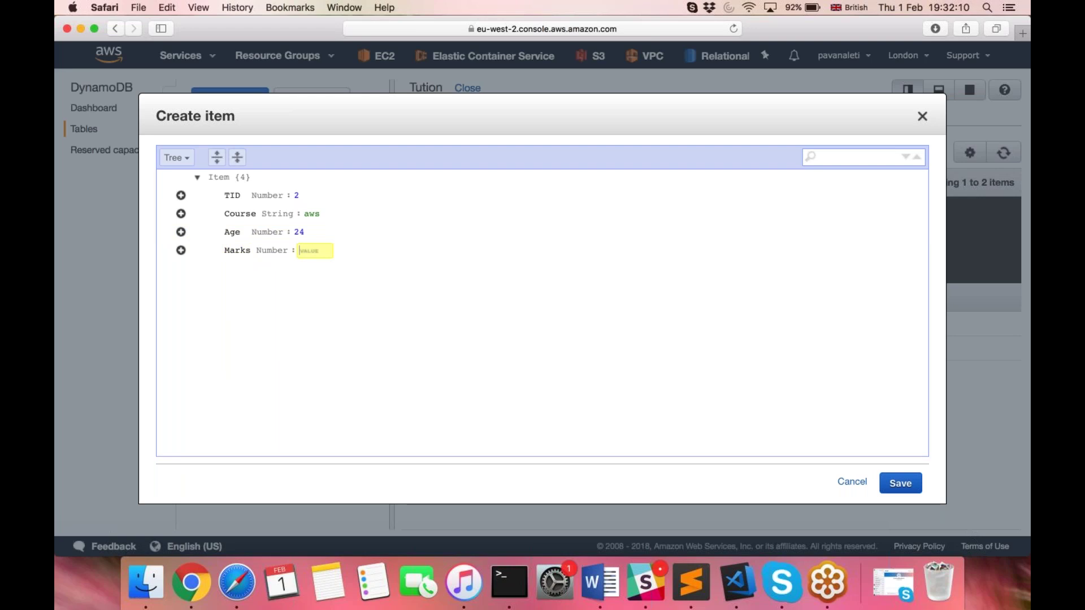
type("35")
left_click(900, 483)
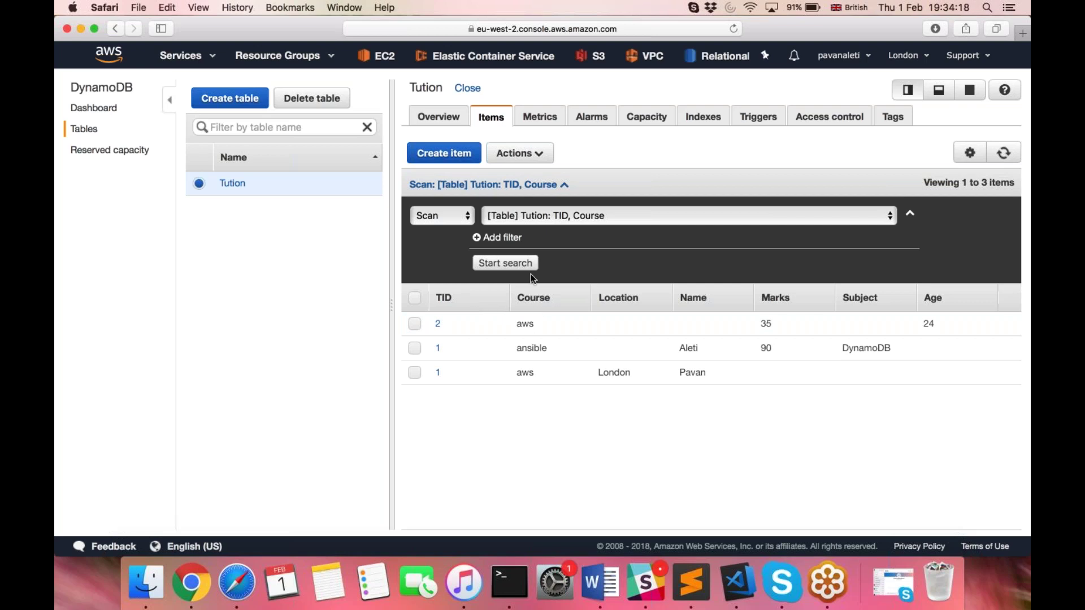
Check the available search modes for the table's items, and run the scan without a filter
left_click(440, 216)
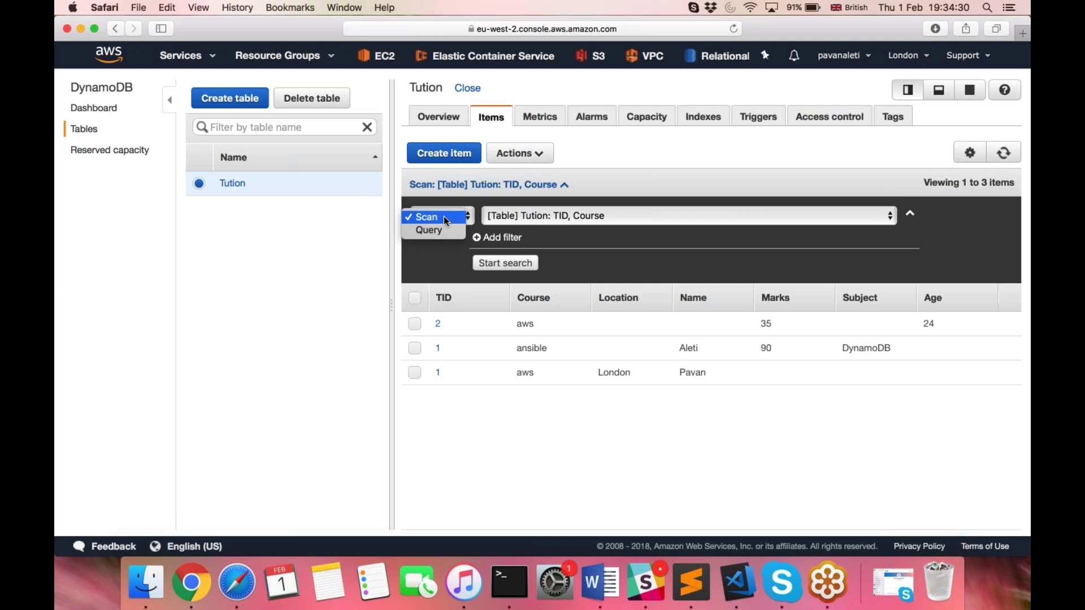
left_click(573, 246)
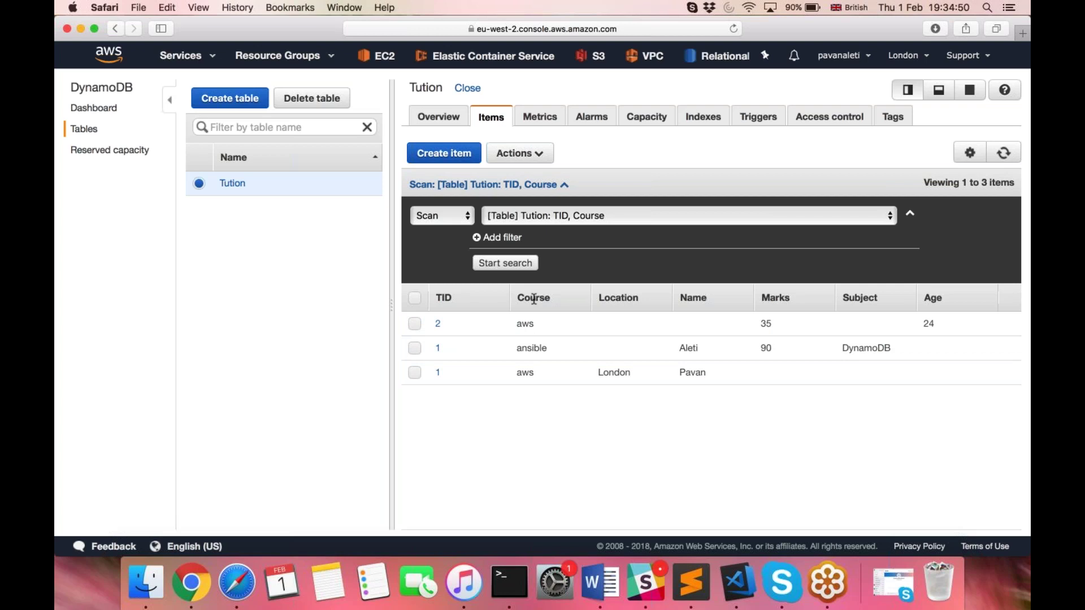
left_click(502, 264)
left_click(502, 264)
Add a scan filter on the attribute tid as a Number equal to 2, and run the search
left_click(503, 237)
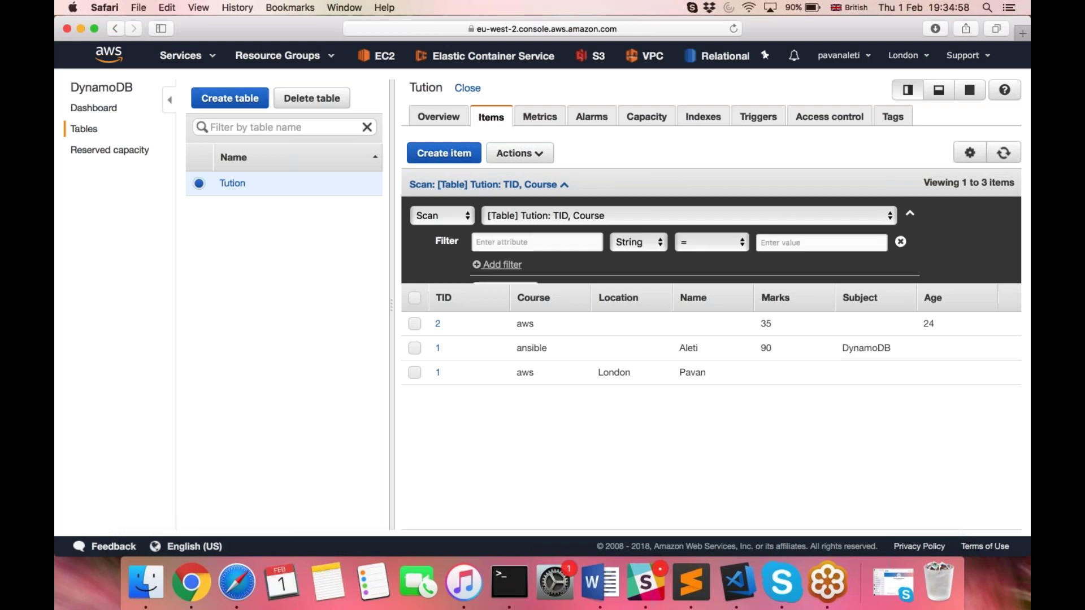
left_click_drag(439, 327, 453, 325)
left_click(516, 244)
type("tid")
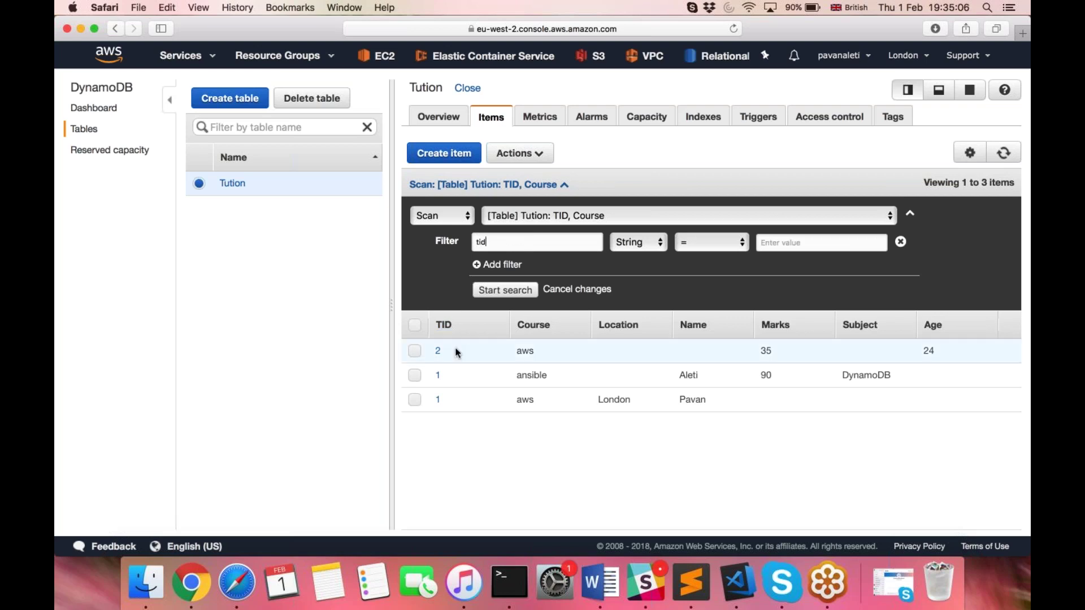
left_click(644, 249)
left_click(634, 269)
left_click(717, 248)
left_click(718, 246)
type("2")
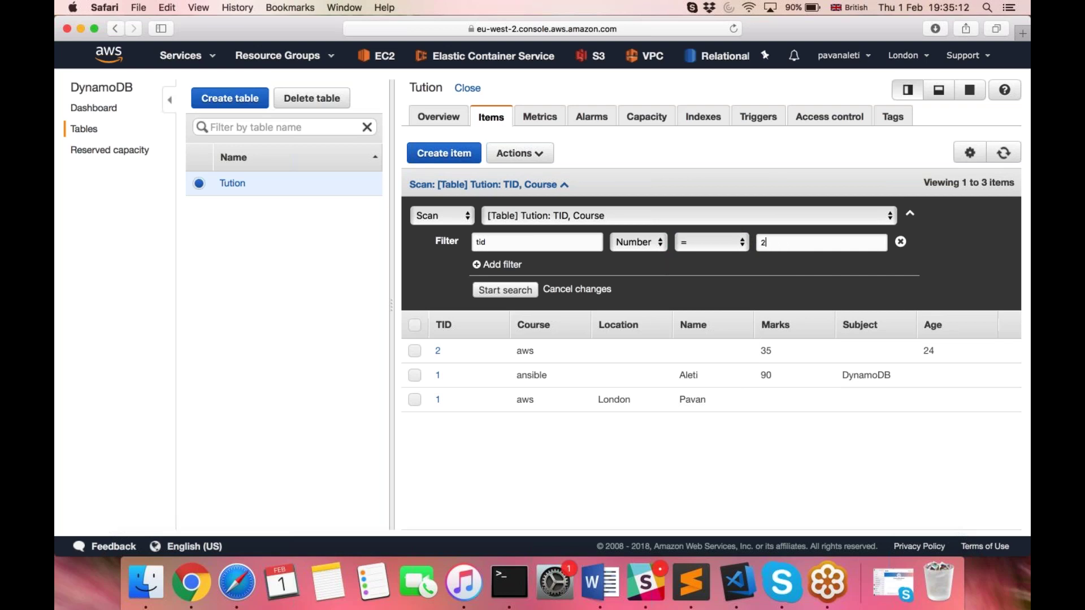
left_click(500, 291)
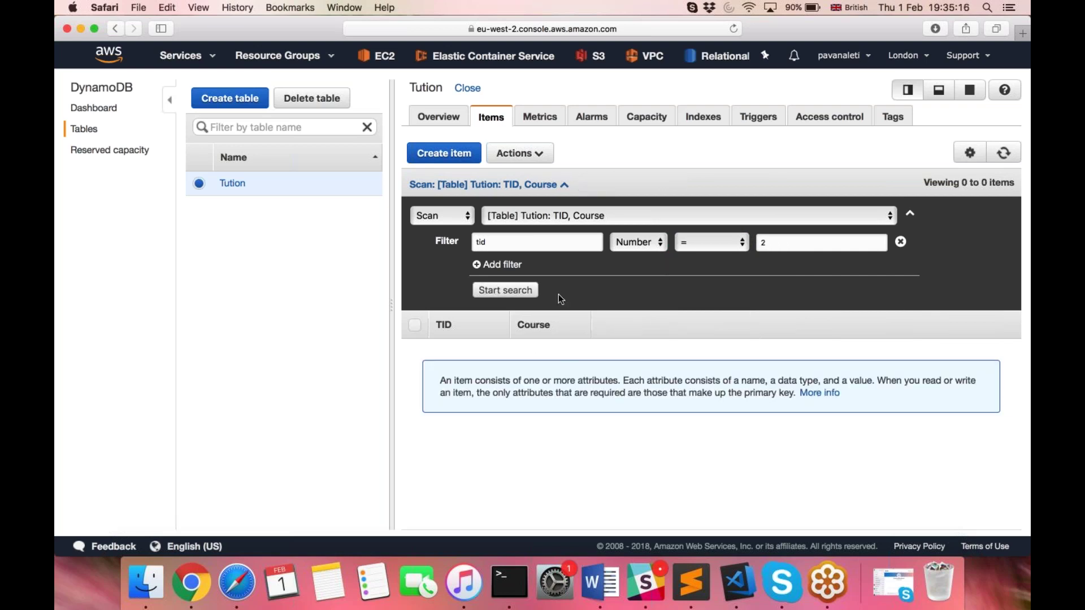
Correct the scan filter's attribute name to TID and run the search again
double_click(500, 244)
type("TID")
left_click(502, 291)
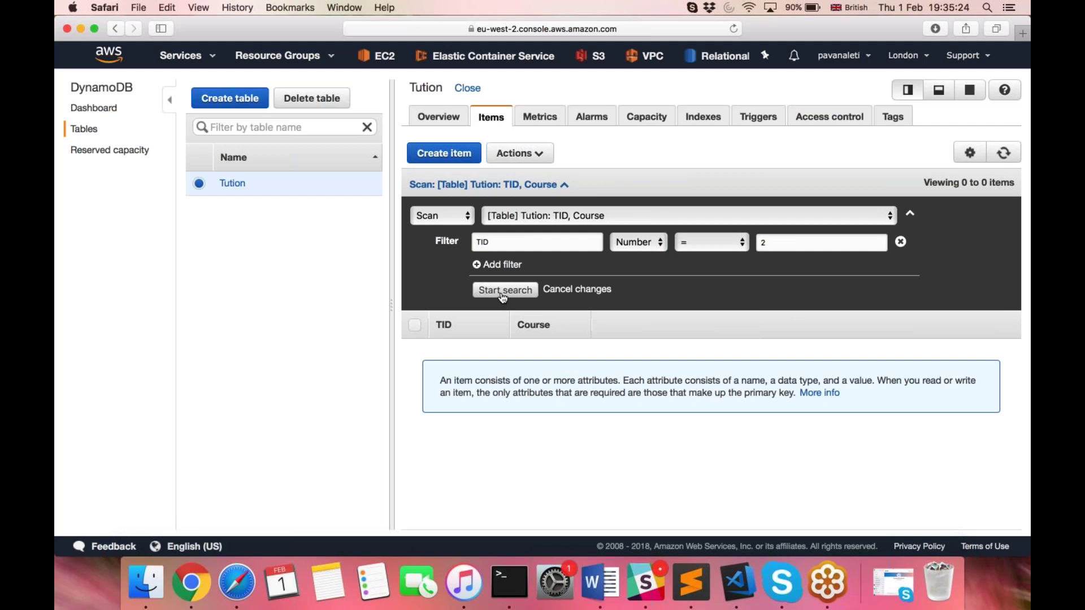
left_click(510, 291)
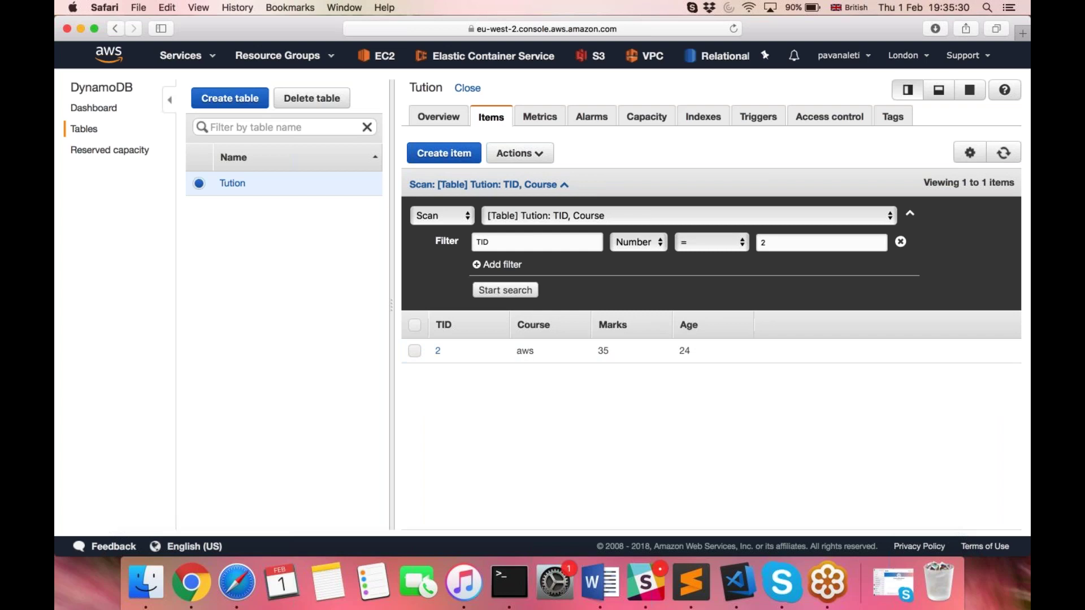
Set the scan filter's value to 1 and run the search again
double_click(763, 242)
type("1")
left_click(504, 291)
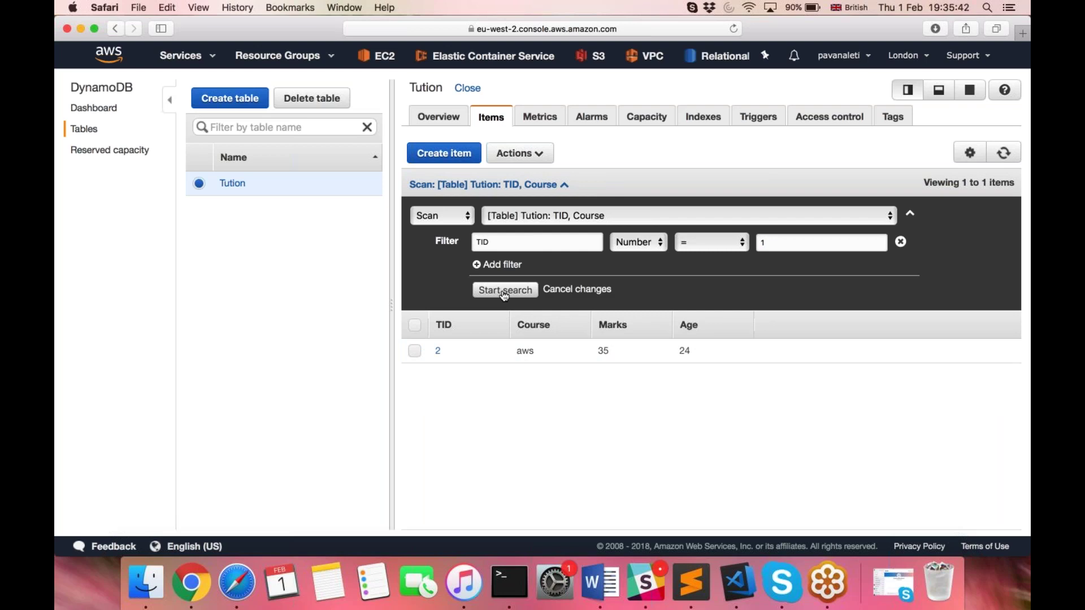
left_click(504, 291)
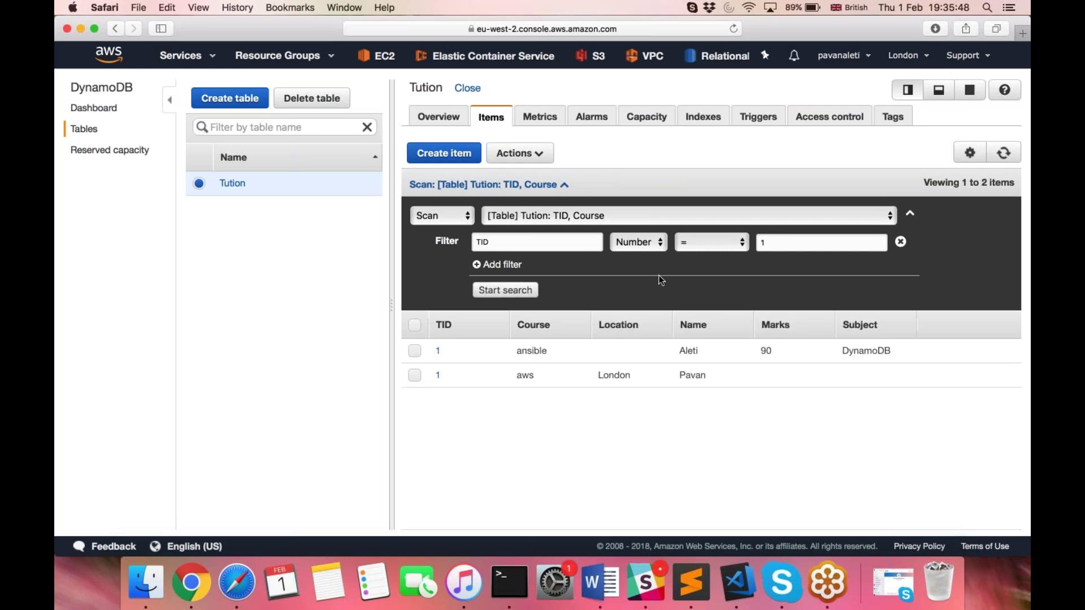
Query the table for partition key TID 1 and sort key Course aws, with the extra filter removed
left_click(439, 215)
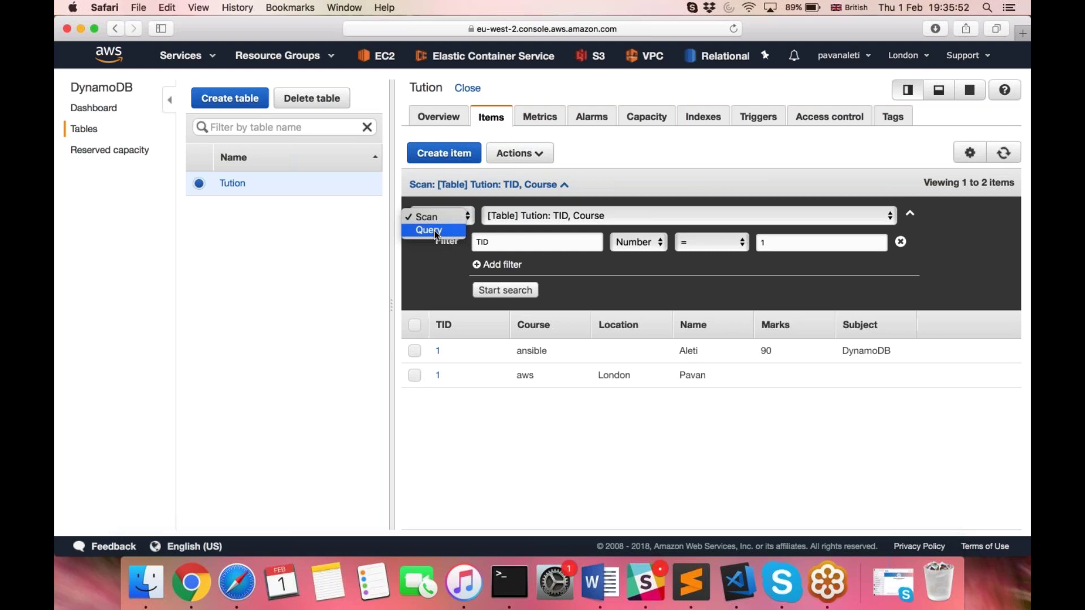
left_click(434, 230)
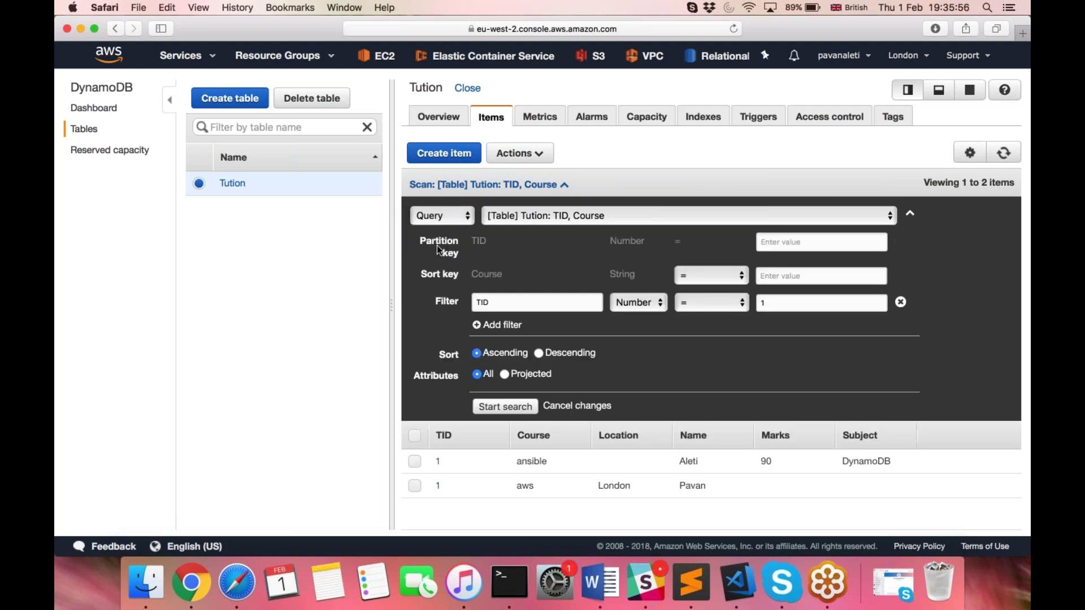
left_click_drag(436, 241, 454, 242)
left_click(802, 240)
type("1")
left_click(790, 274)
type("aws")
left_click(901, 302)
left_click(498, 381)
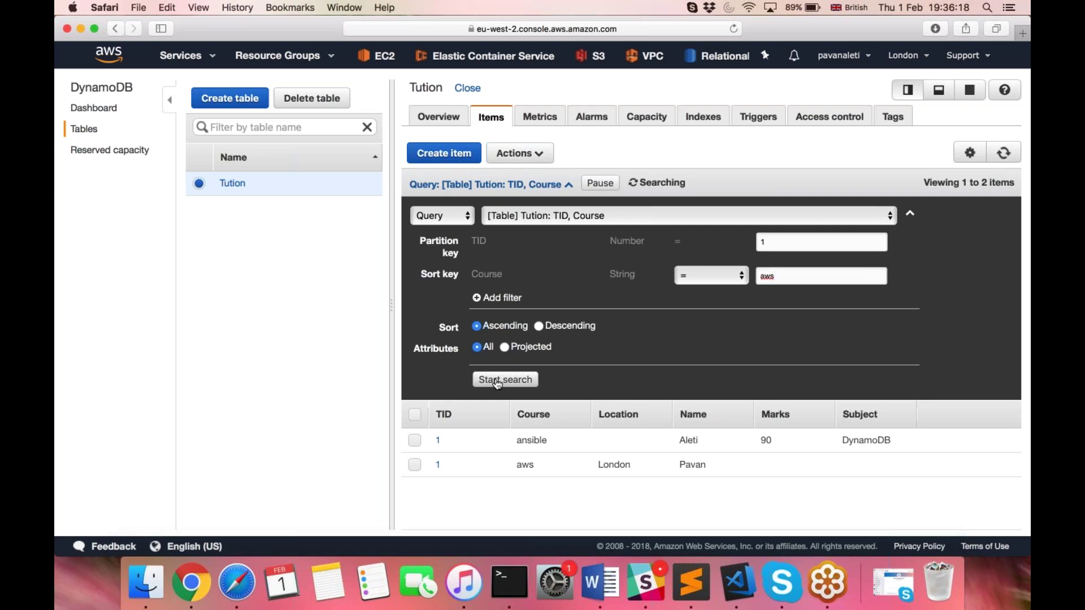
left_click(503, 382)
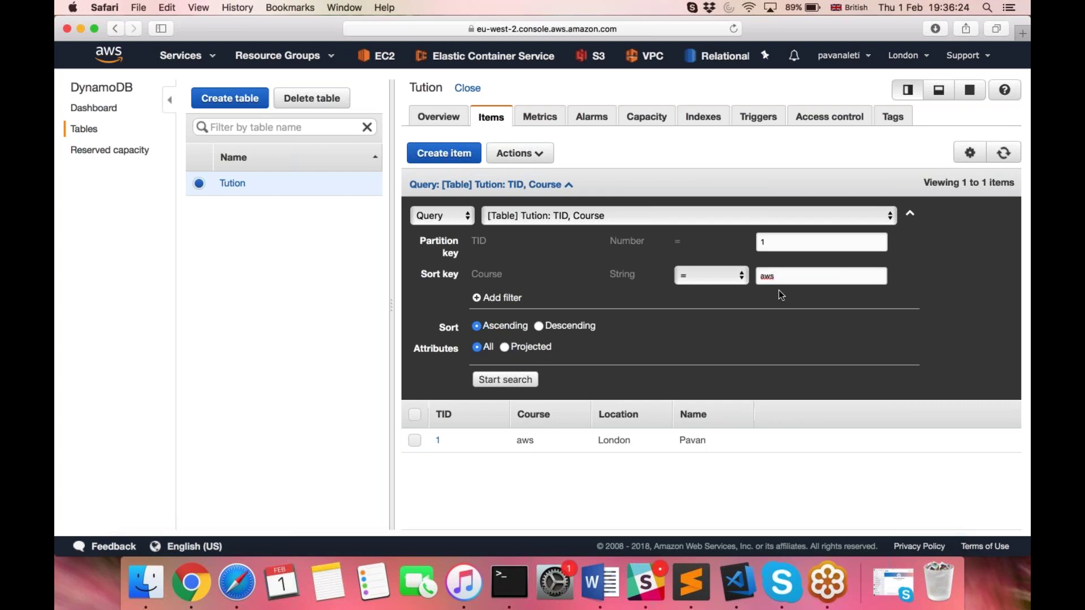
Set the query's sort key value to ansible and run the search
type("ansilbe")
key("BackSpace")
key("BackSpace")
key("BackSpace")
key("Return")
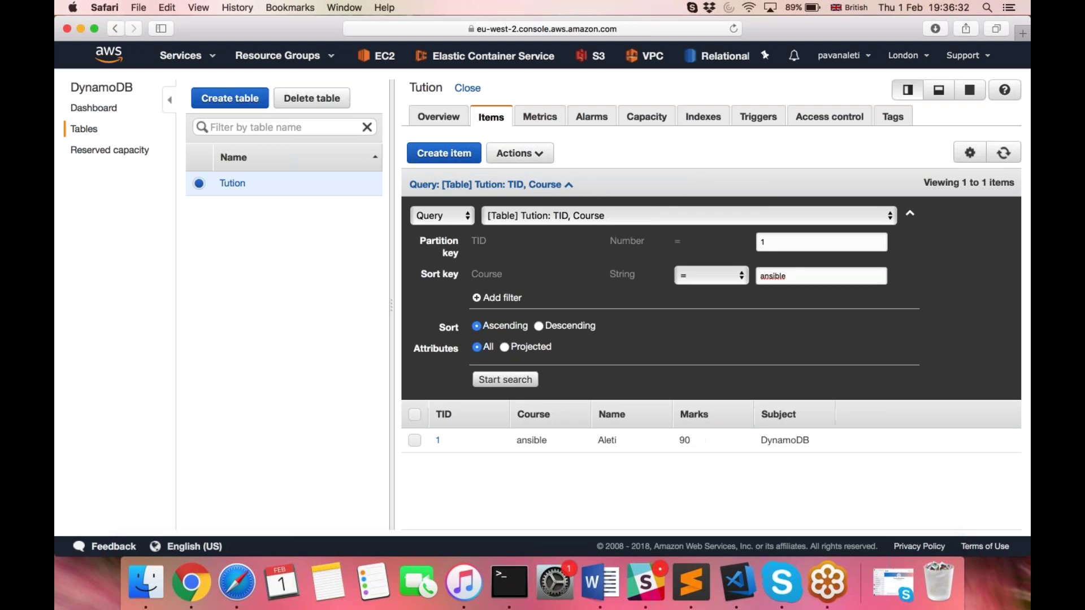
Review the query's partition and sort key fields, and switch the search mode back to Scan
double_click(776, 277)
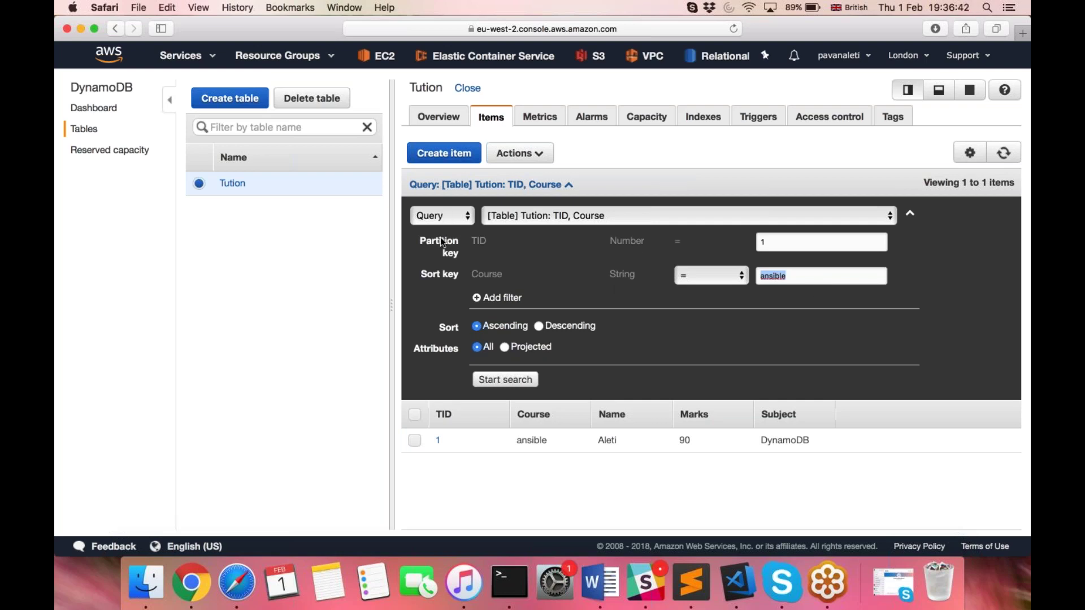
left_click_drag(419, 238, 446, 274)
left_click(535, 284)
left_click(458, 222)
left_click(429, 203)
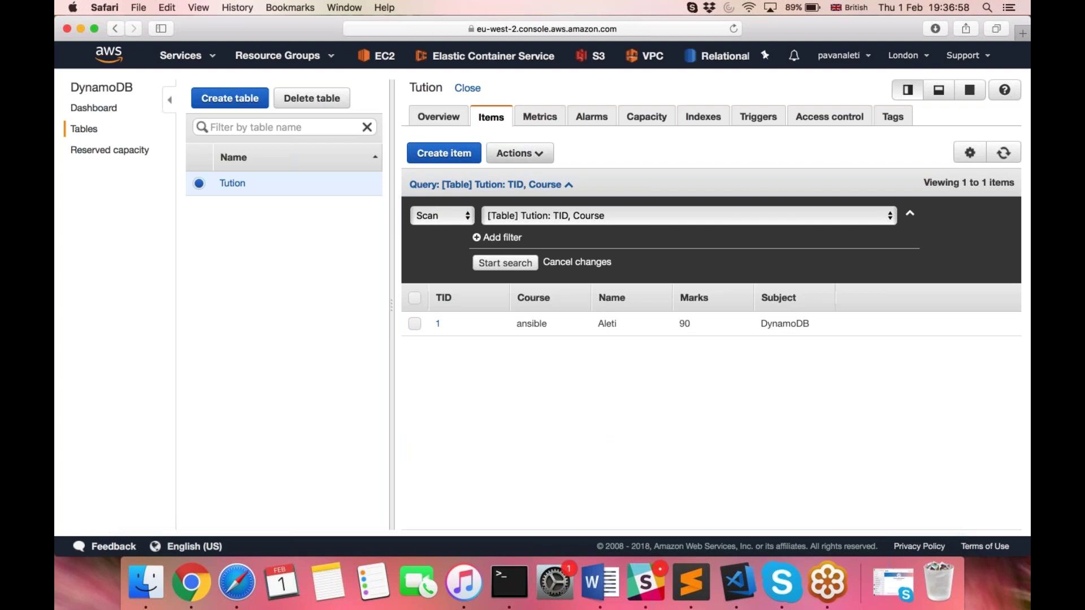
Look through the table's Alarms, Capacity, Indexes, Triggers, Access control and Tags settings, ending on its Overview details
left_click(586, 126)
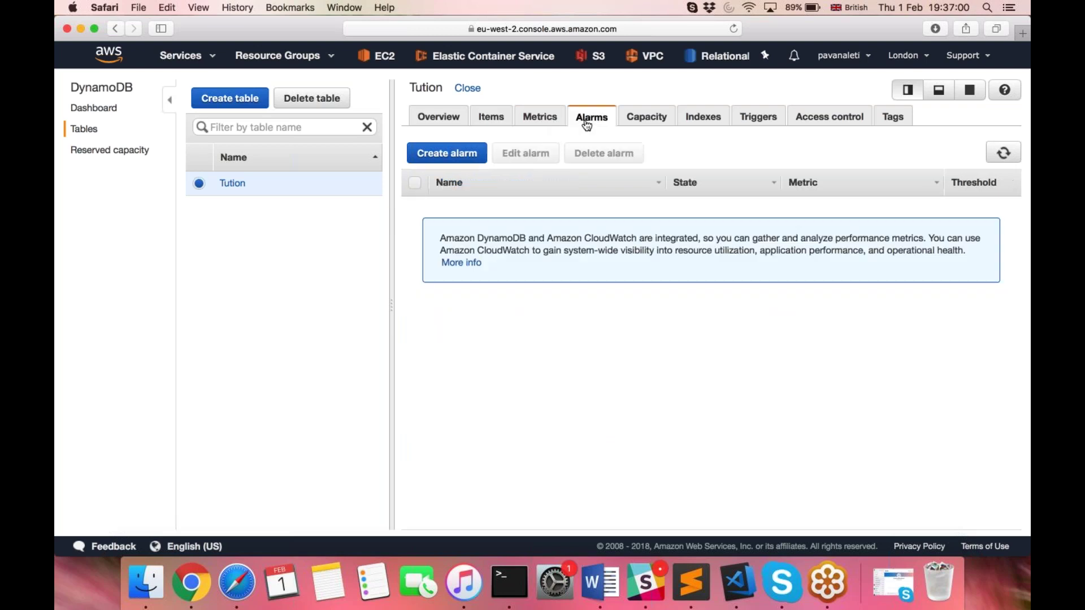
left_click(654, 119)
left_click(701, 120)
left_click(760, 120)
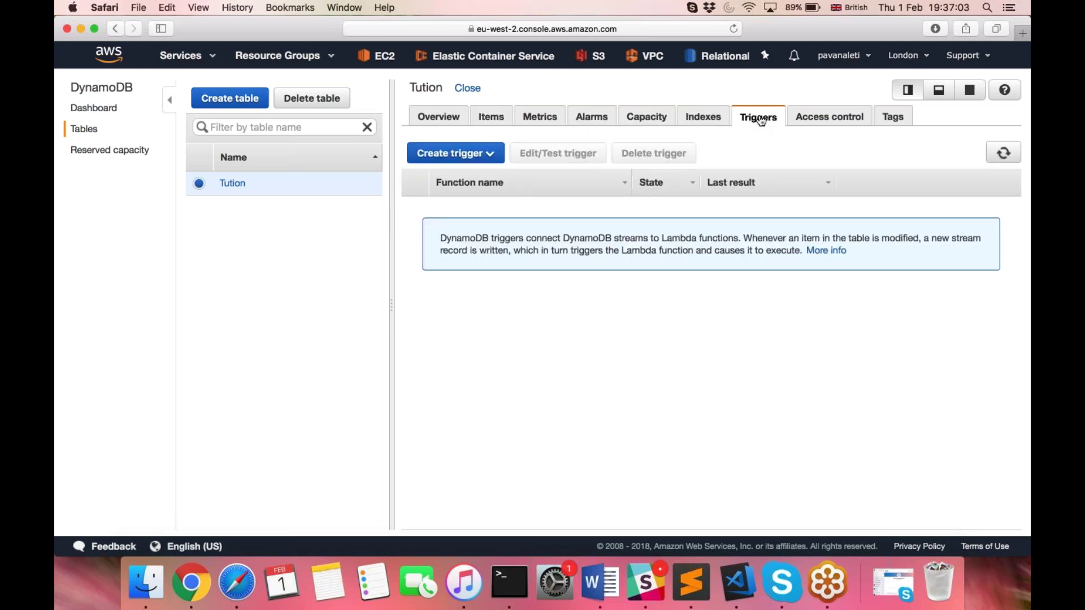
left_click(828, 119)
left_click(883, 117)
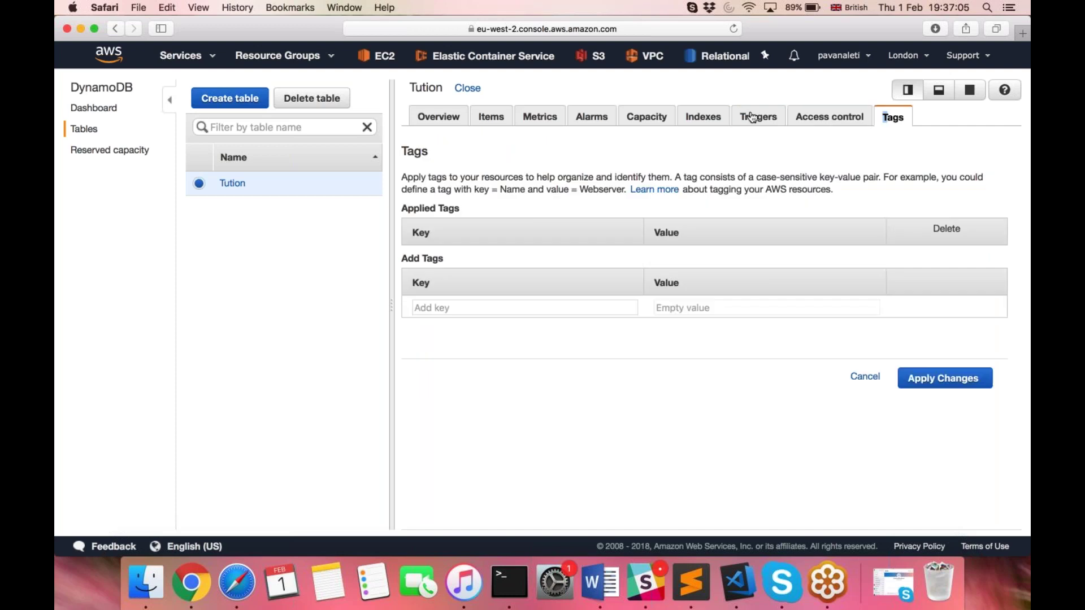
left_click(445, 117)
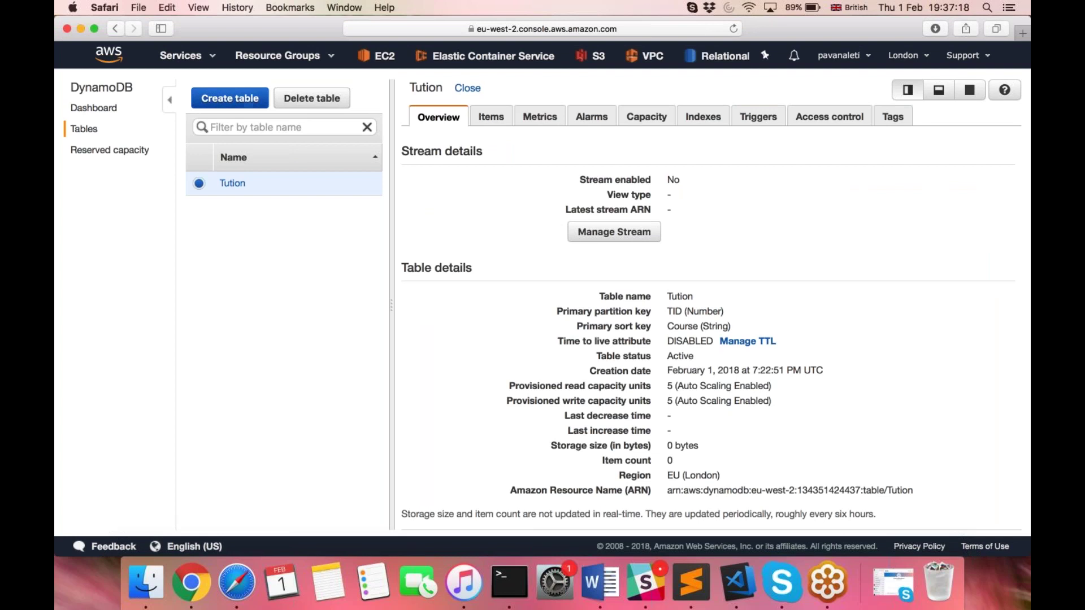
Delete the Tution table together with all its CloudWatch alarms
left_click(321, 100)
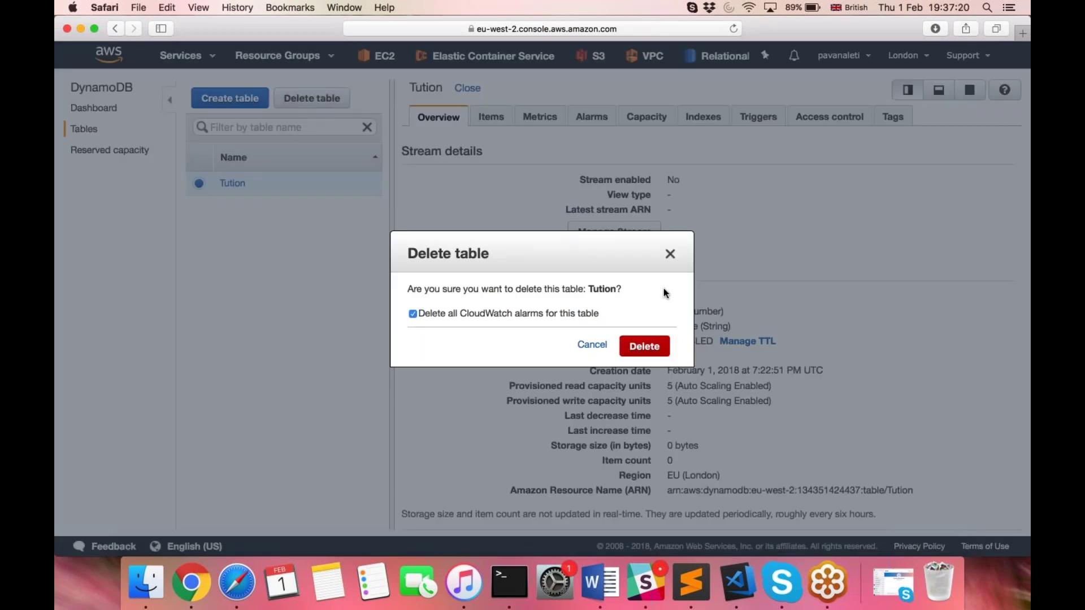
left_click(647, 349)
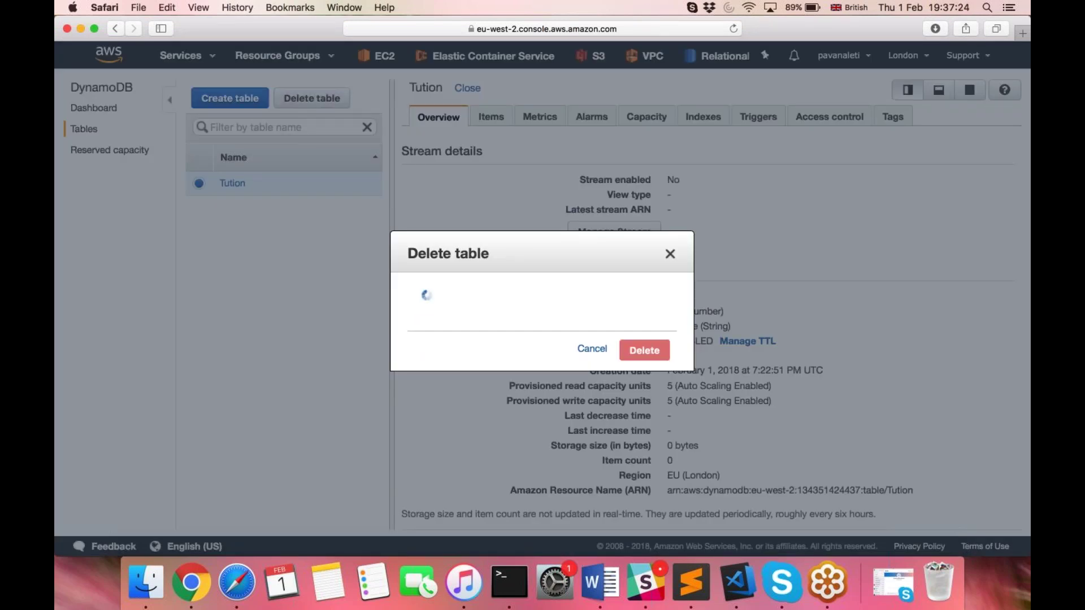
Return to the DynamoDB dashboard and reopen DynamoDB from the AWS Database services
left_click(93, 108)
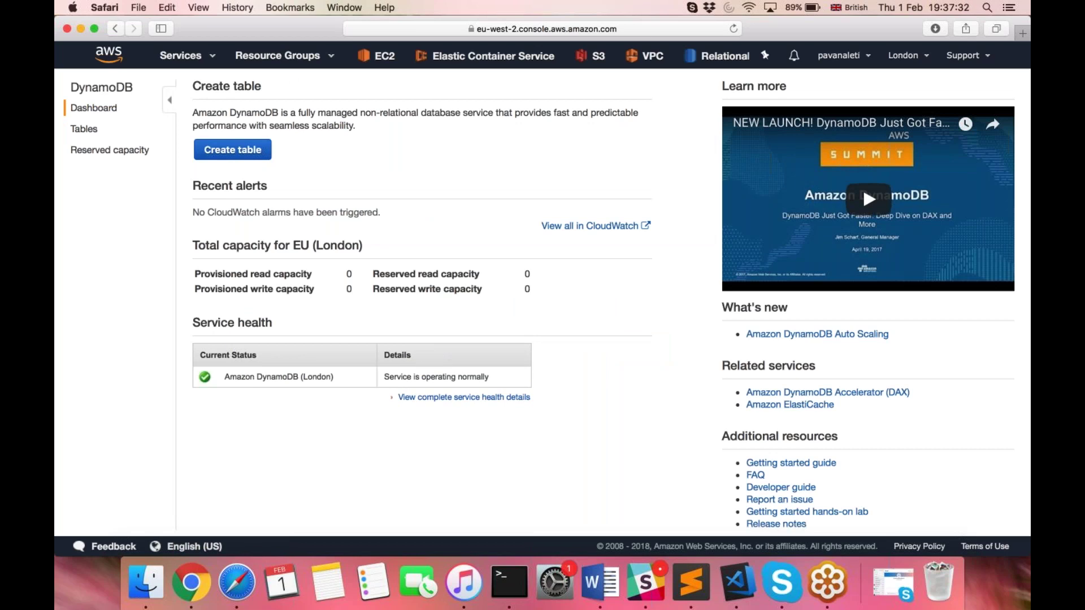
left_click(180, 55)
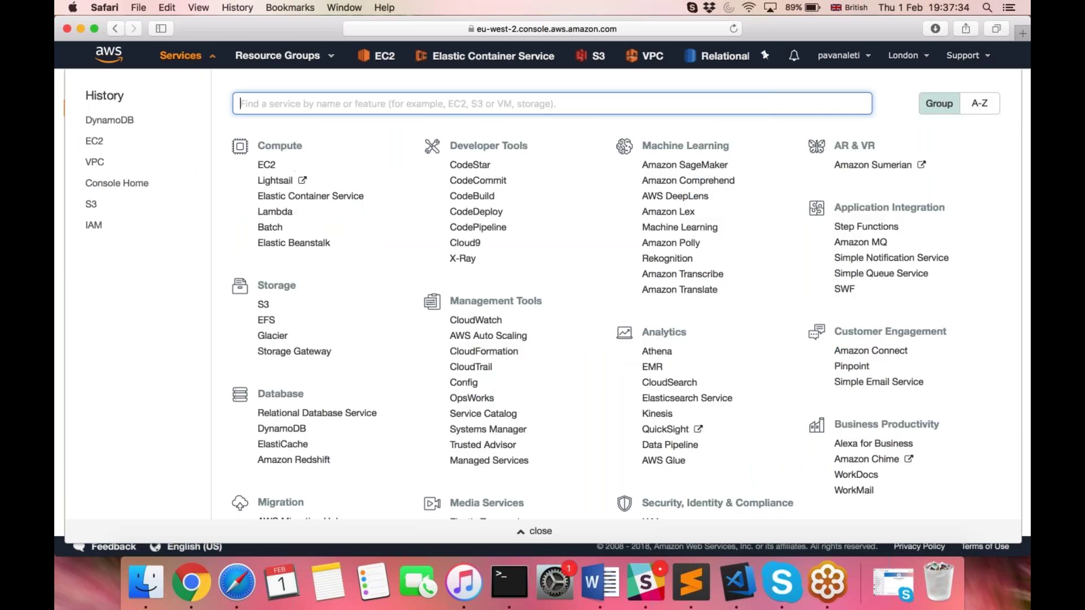
left_click(281, 428)
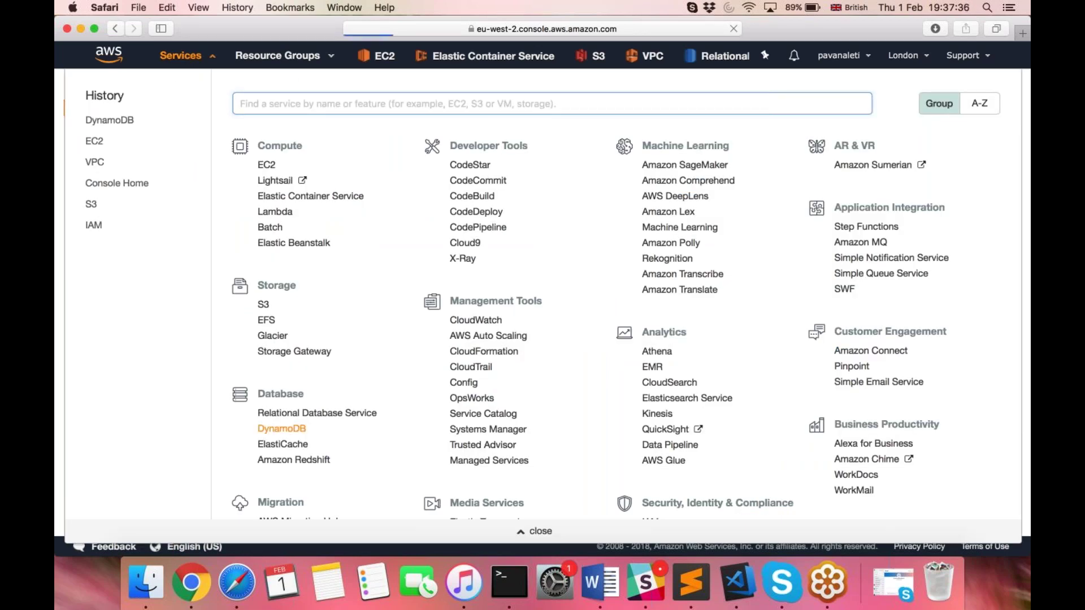